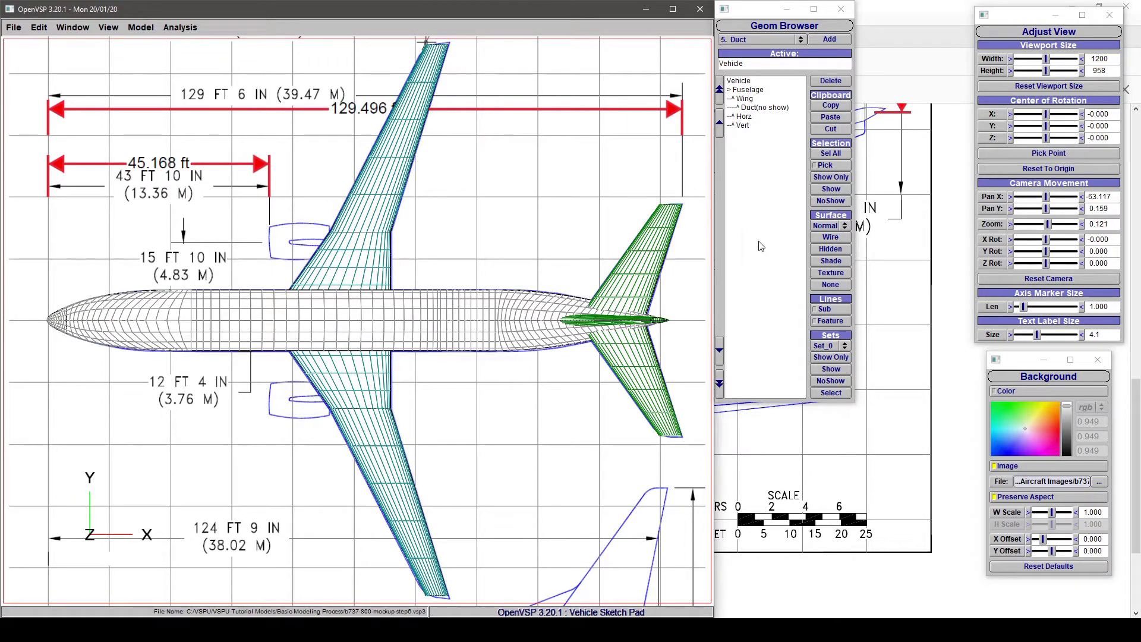
Display all the aircraft components as plain wireframes and clear the selection.
click(846, 152)
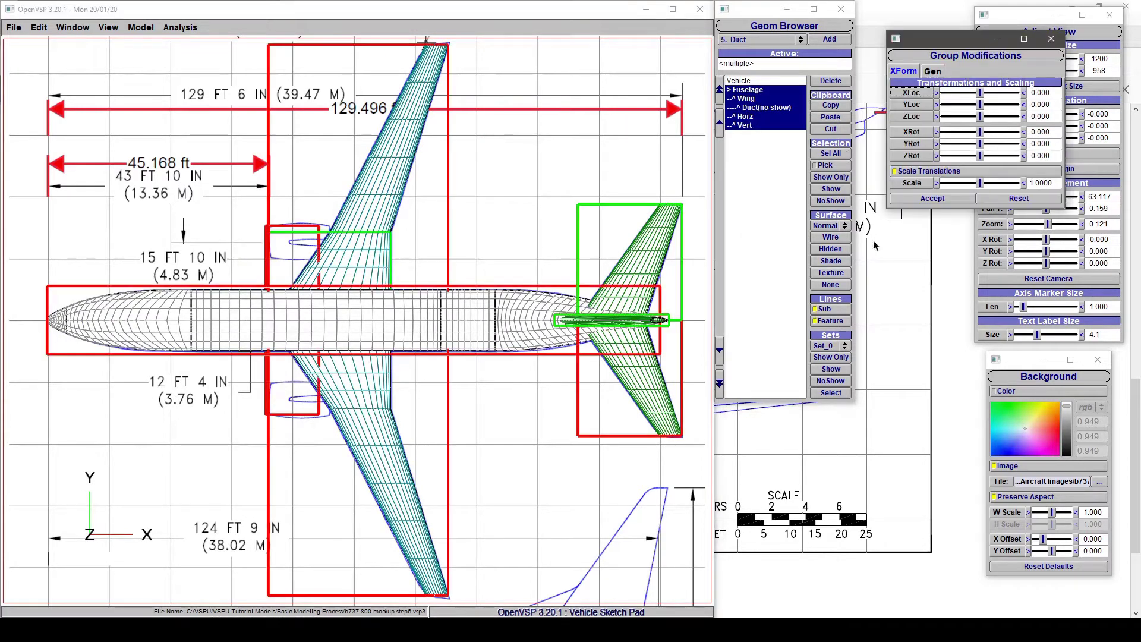
click(837, 239)
click(763, 249)
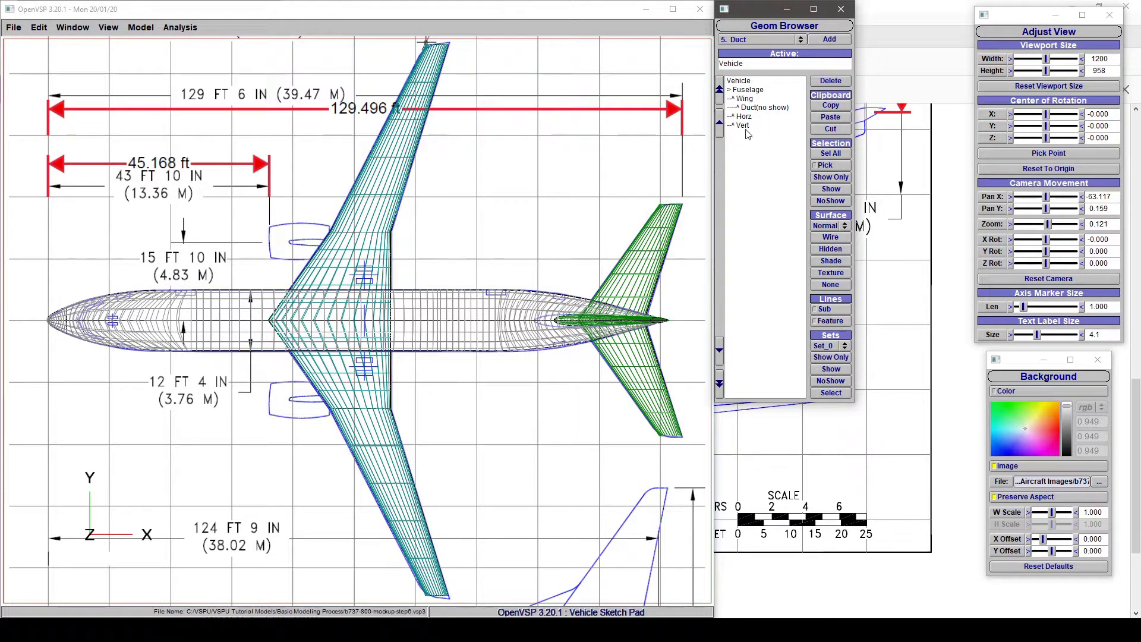
Switch to Adobe Acrobat Reader, examine the engine nacelles in the 737-800 front view, and return to OpenVSP.
click(757, 39)
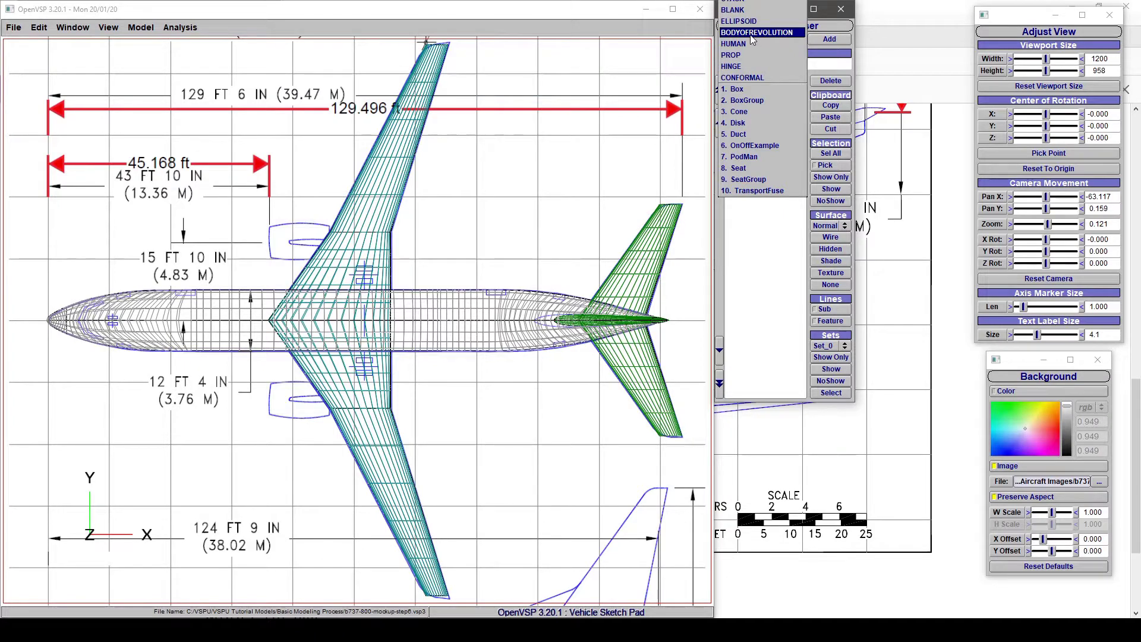
click(917, 16)
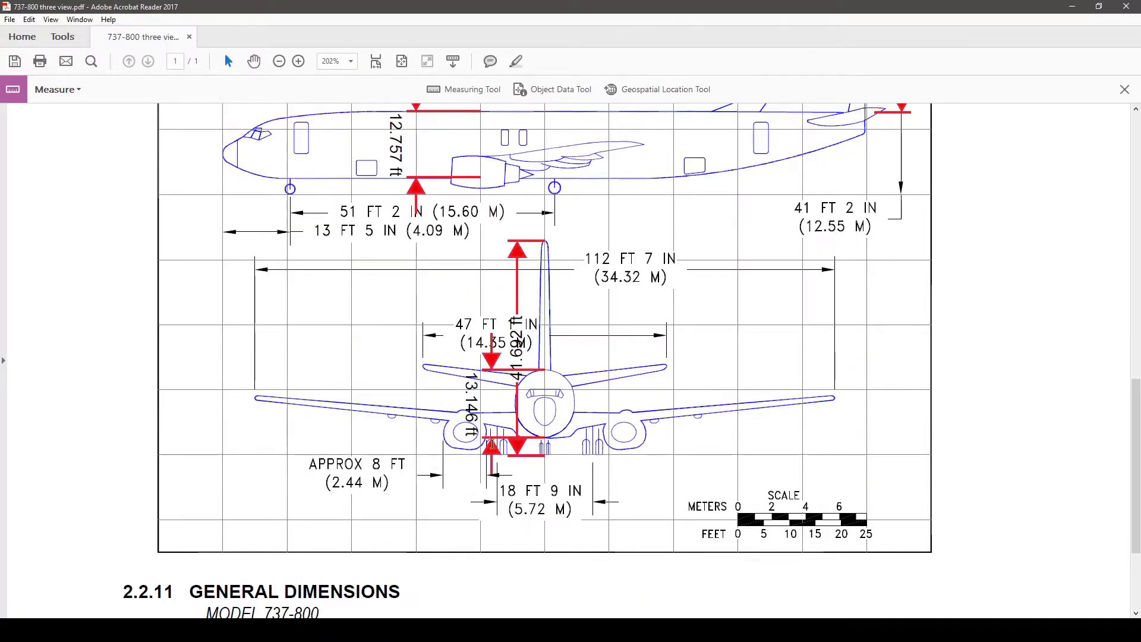
mouse_move(490, 444)
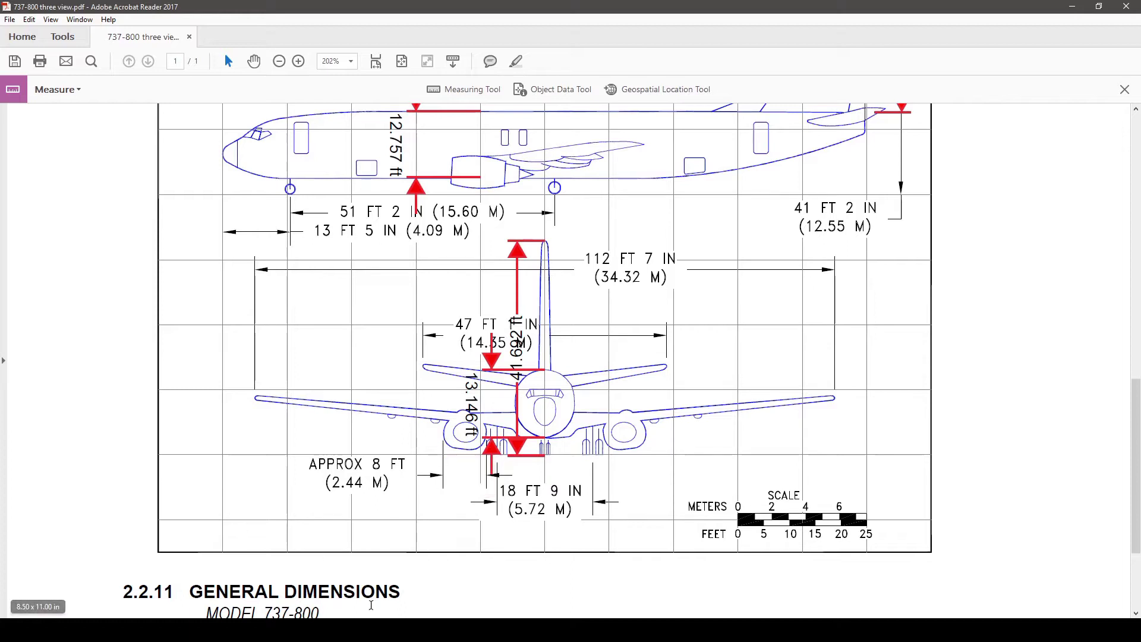
click(859, 629)
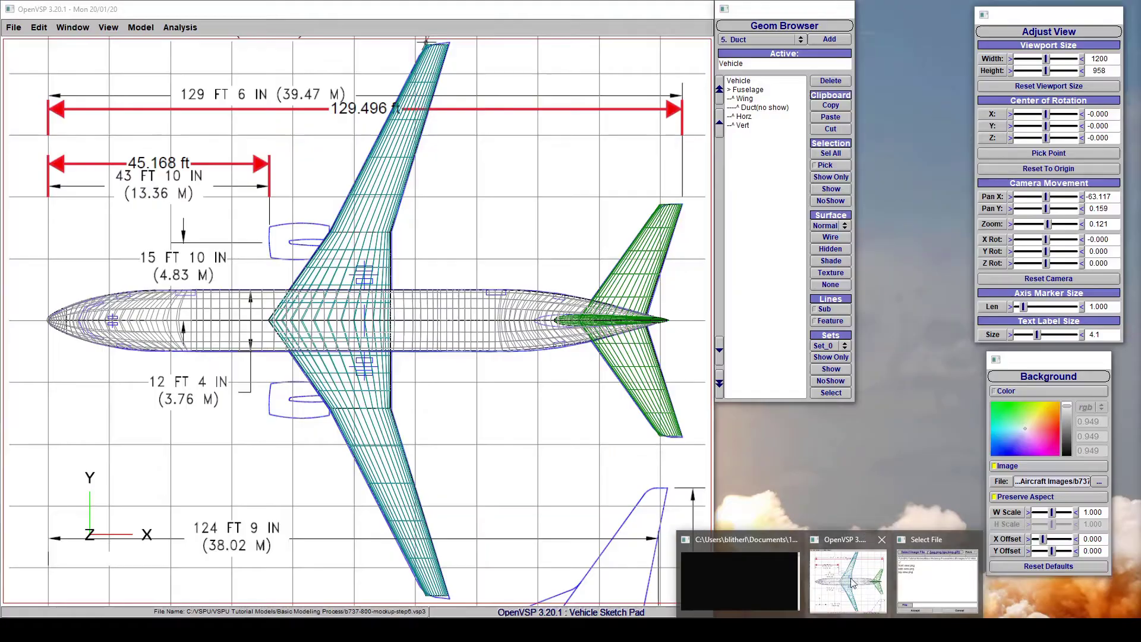
click(933, 586)
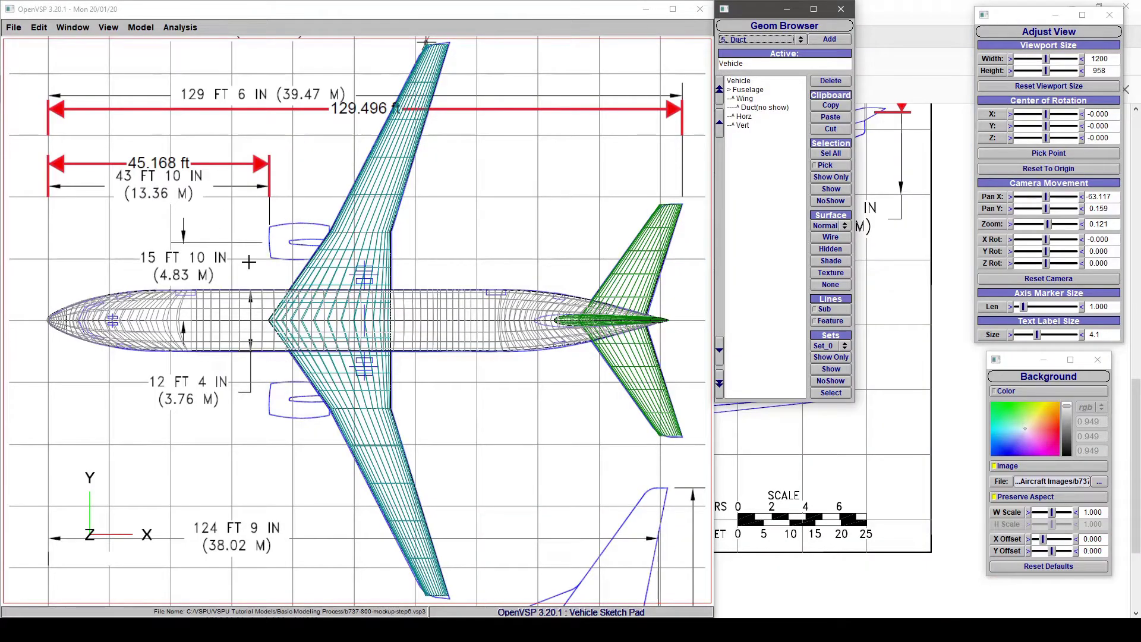
Add a Duct component as a child of the wing and attach its translation to the parent with the Comp option.
click(744, 99)
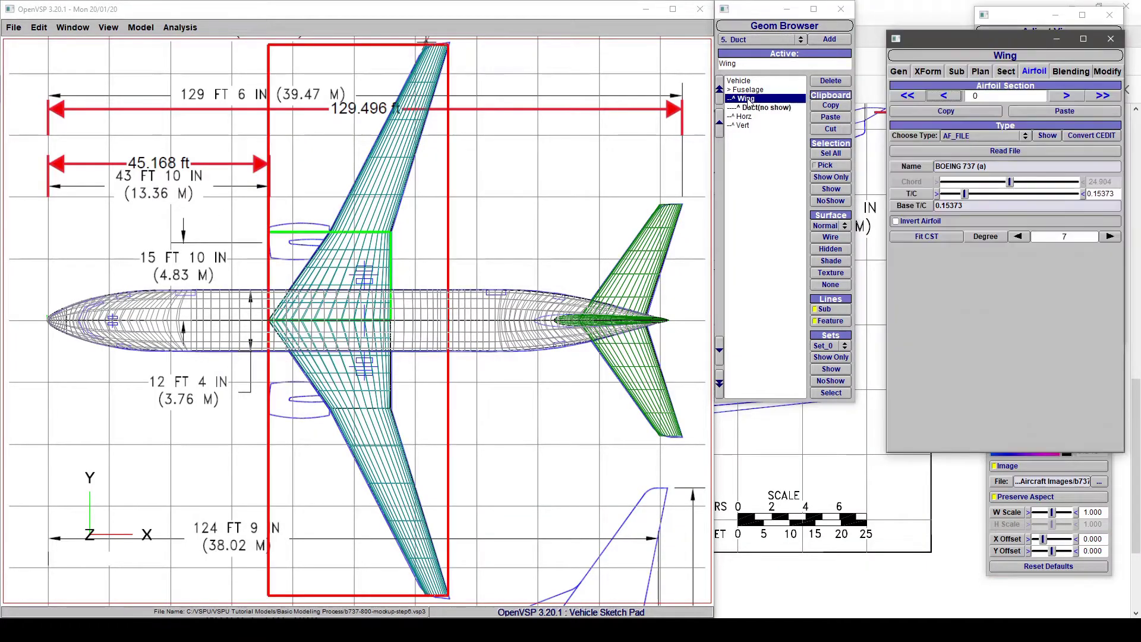
click(830, 40)
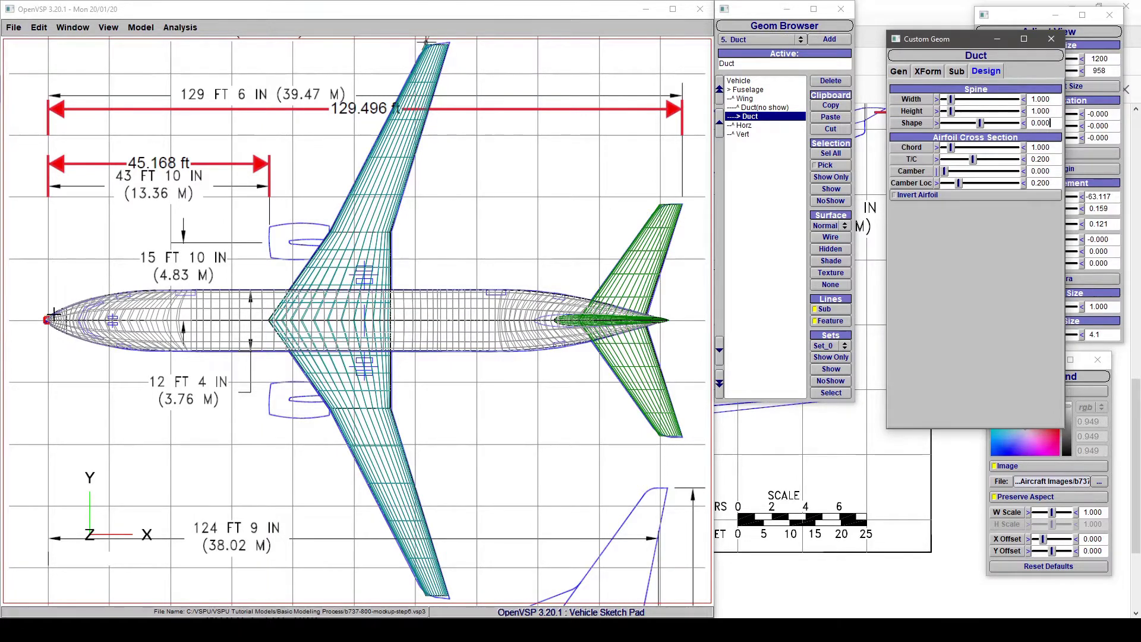
click(926, 72)
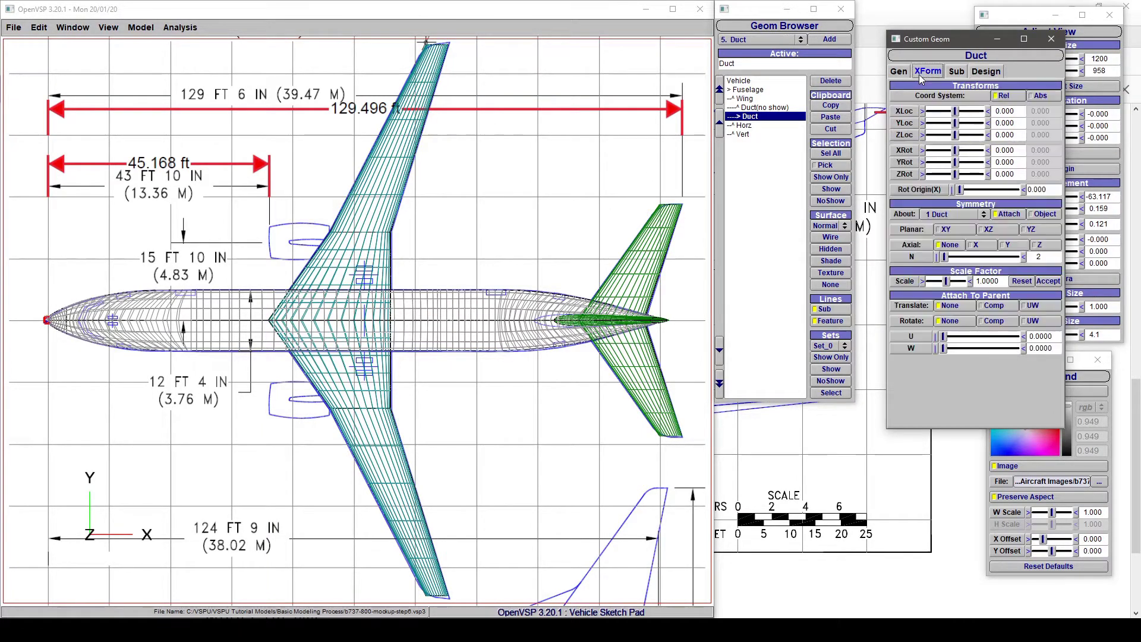
click(993, 305)
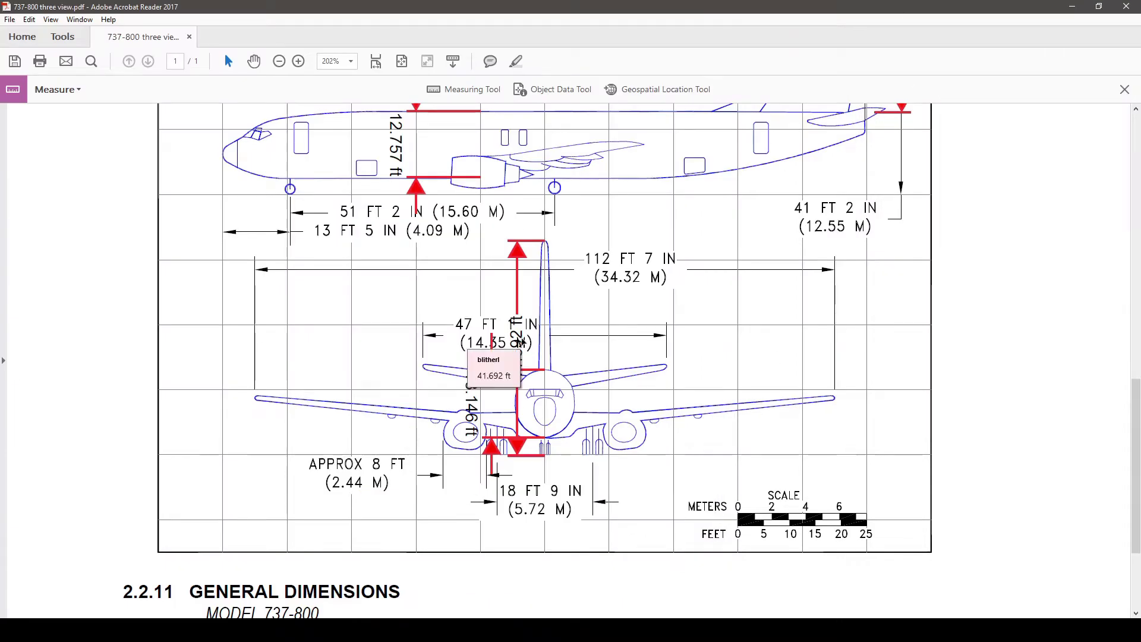
Check the engine's lateral offset in the PDF's top view and set the new duct's Y location to 15+10/12 in OpenVSP.
scroll(462, 367, up, 8)
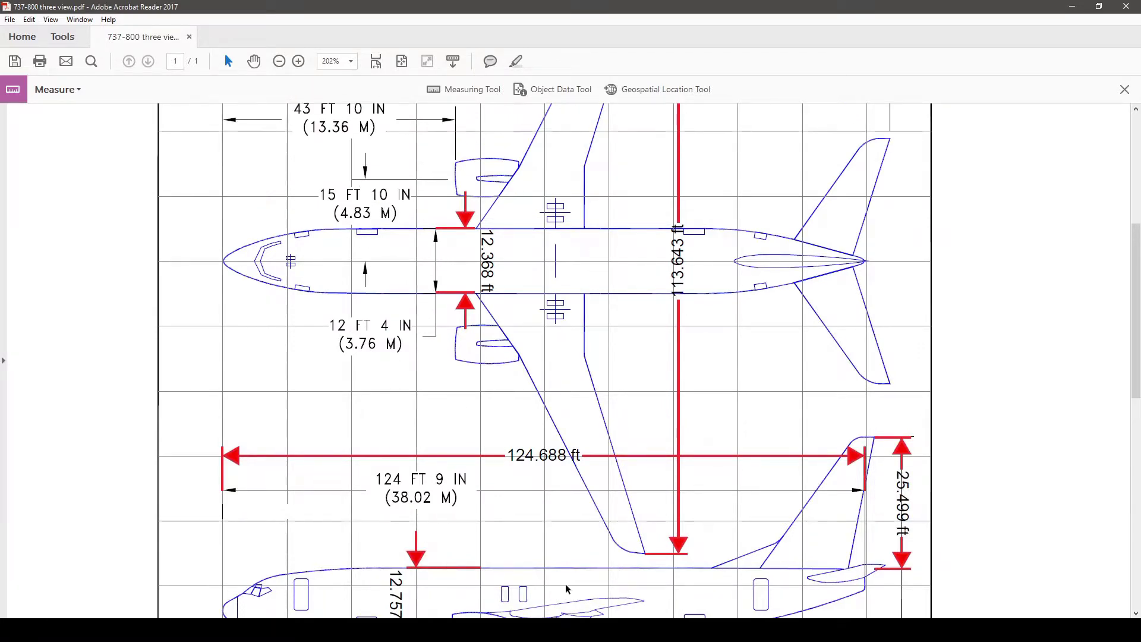
mouse_move(830, 629)
mouse_move(913, 587)
click(847, 581)
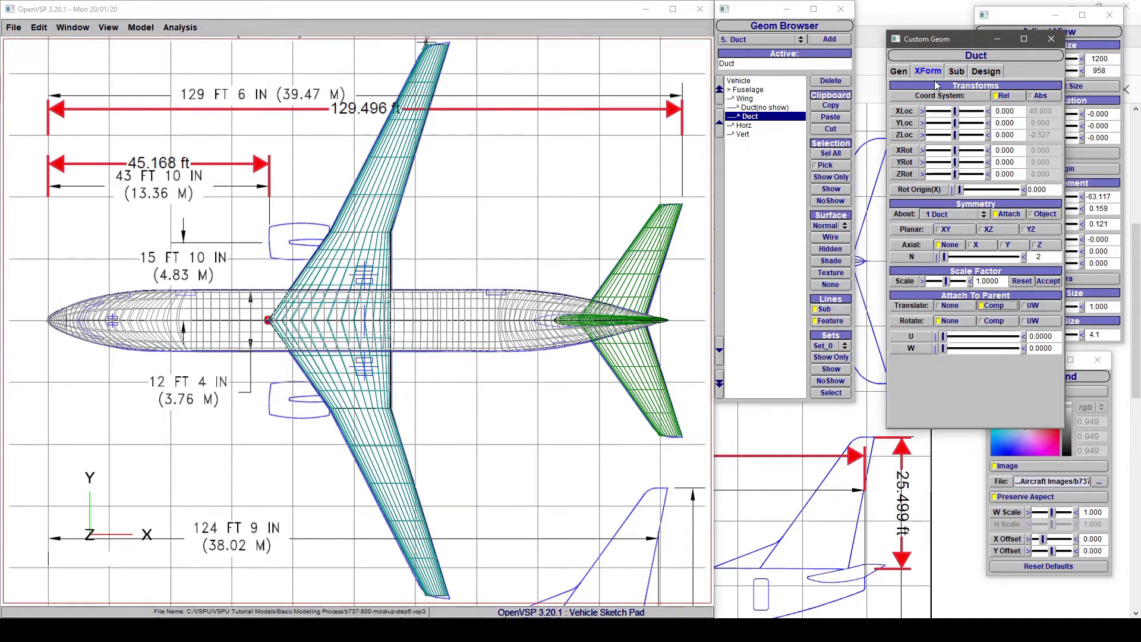
drag(1018, 123, 980, 125)
text(15+10/12)
key(Return)
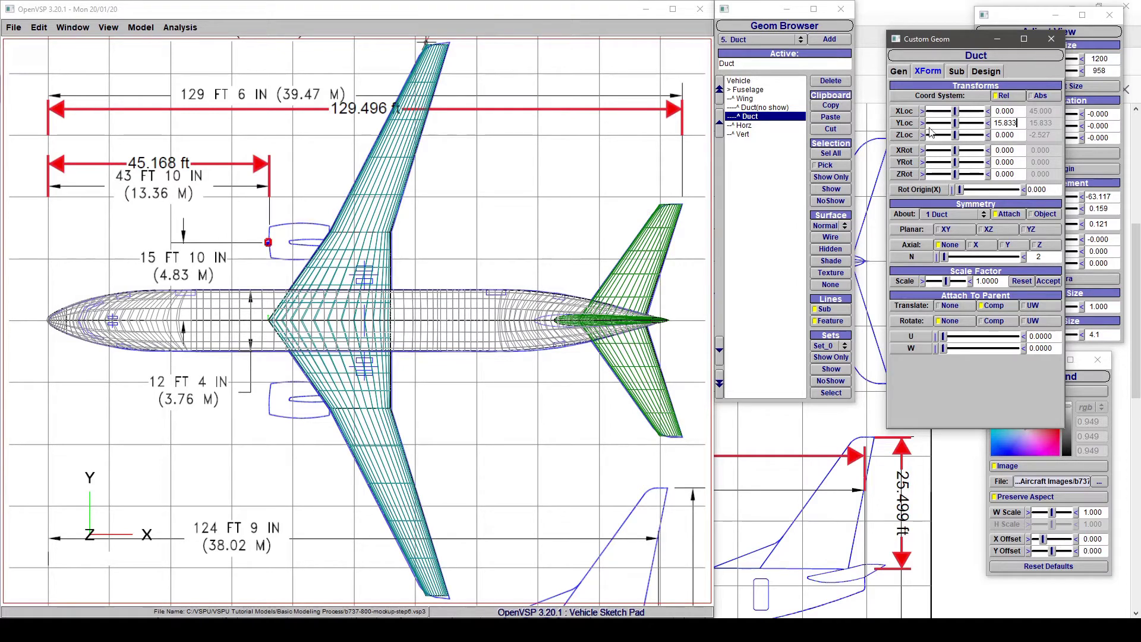
Set the duct's chord to 11, its spine width to about 3.94 and its spine height to about 4.22.
click(986, 70)
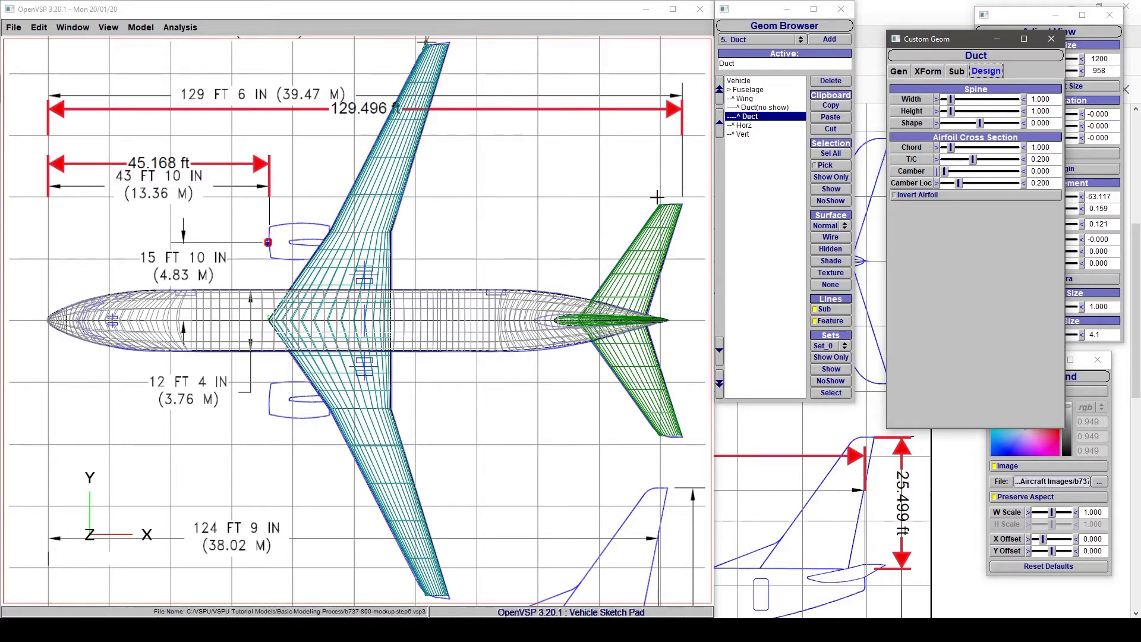
drag(952, 148, 1015, 148)
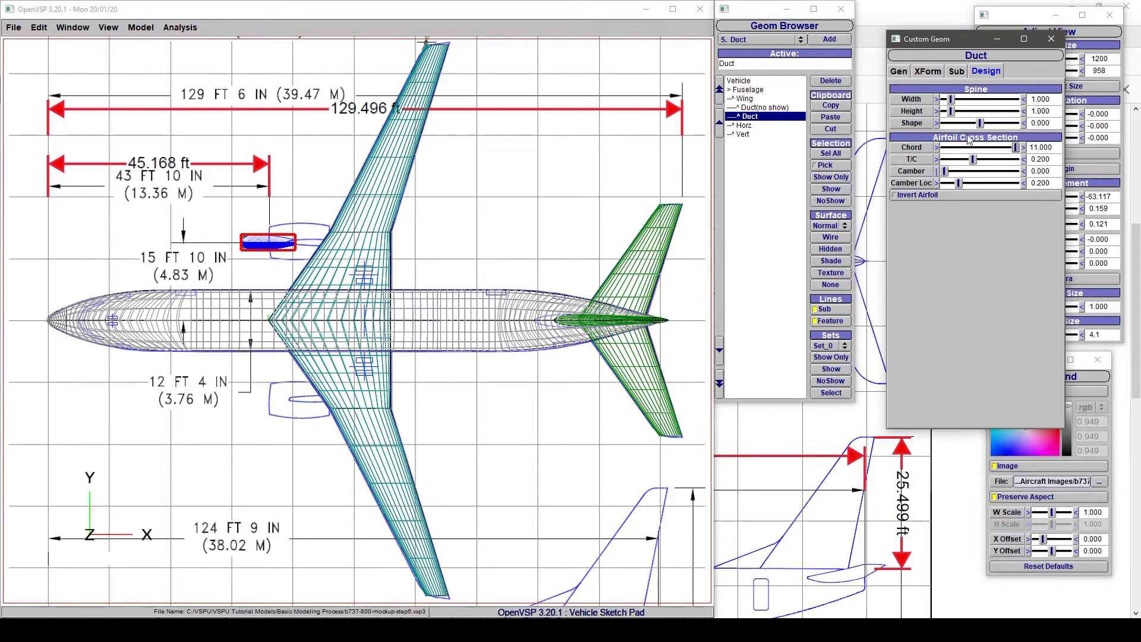
drag(951, 100, 972, 113)
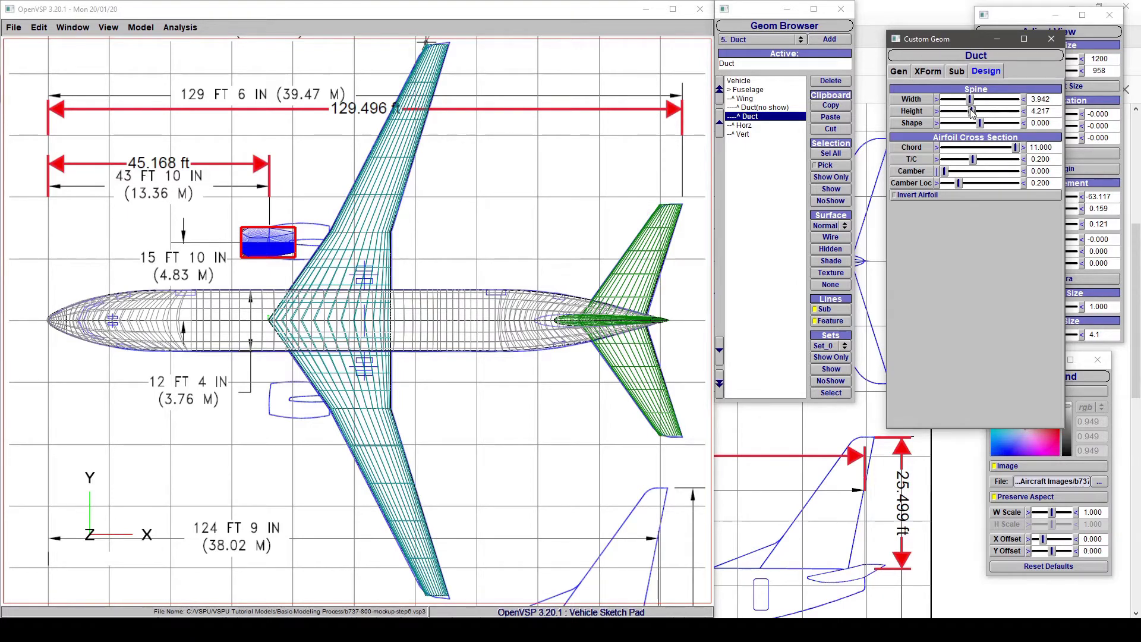
Set the duct's tessellation to 2 for Num_U and 53 for Num_W.
click(898, 71)
drag(957, 179, 916, 180)
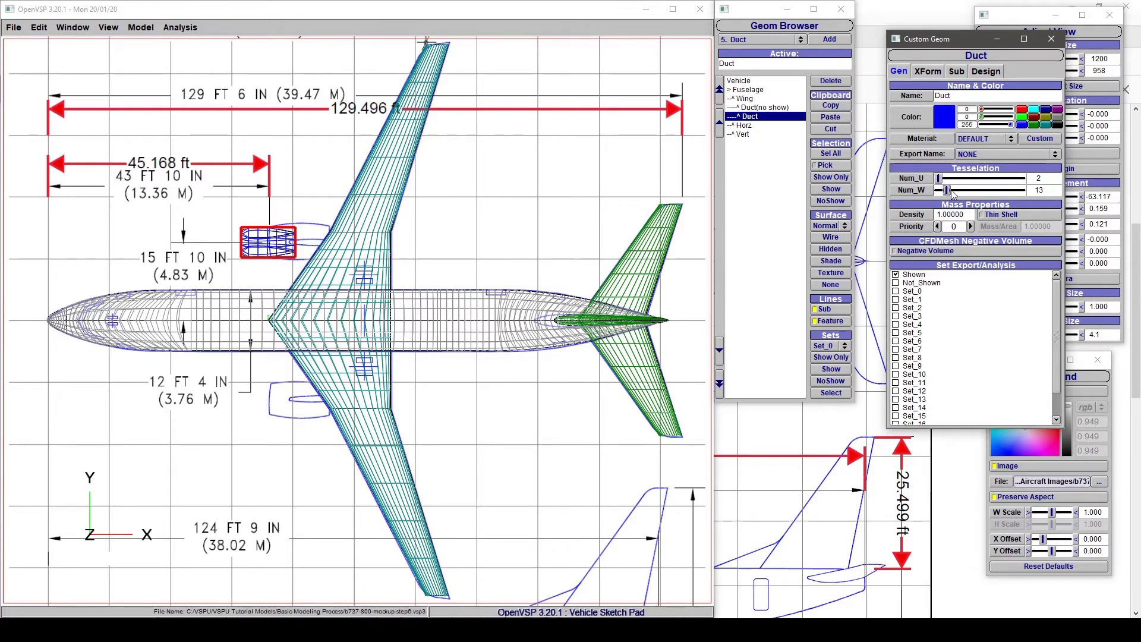
drag(964, 194, 975, 192)
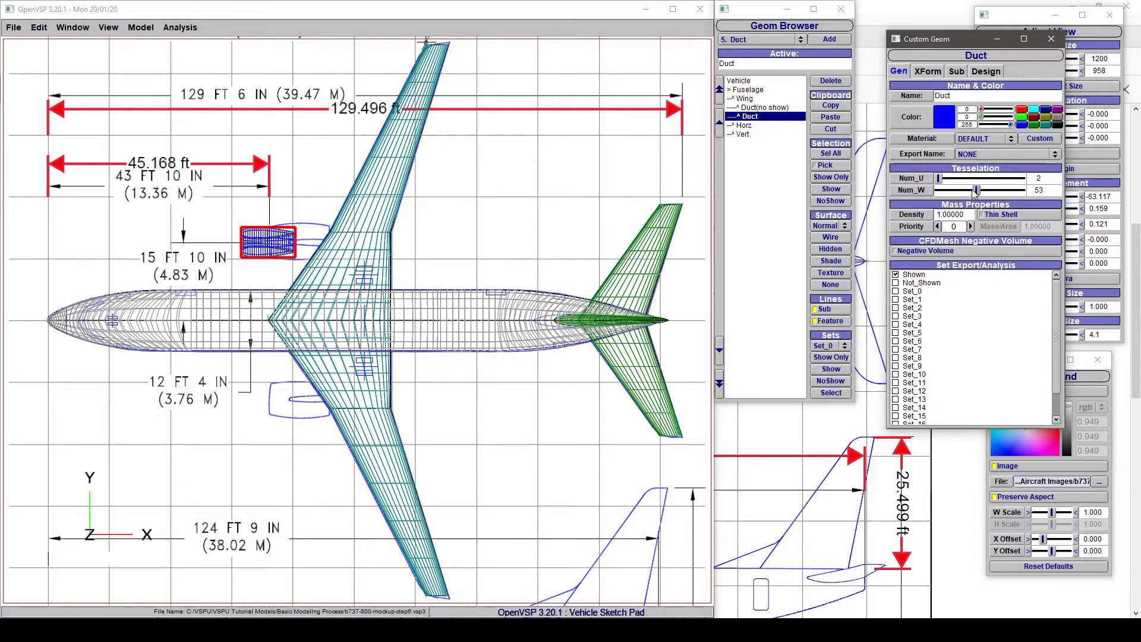
Set the duct airfoil's thickness-to-chord ratio to 0.12.
scroll(383, 227, up, 5)
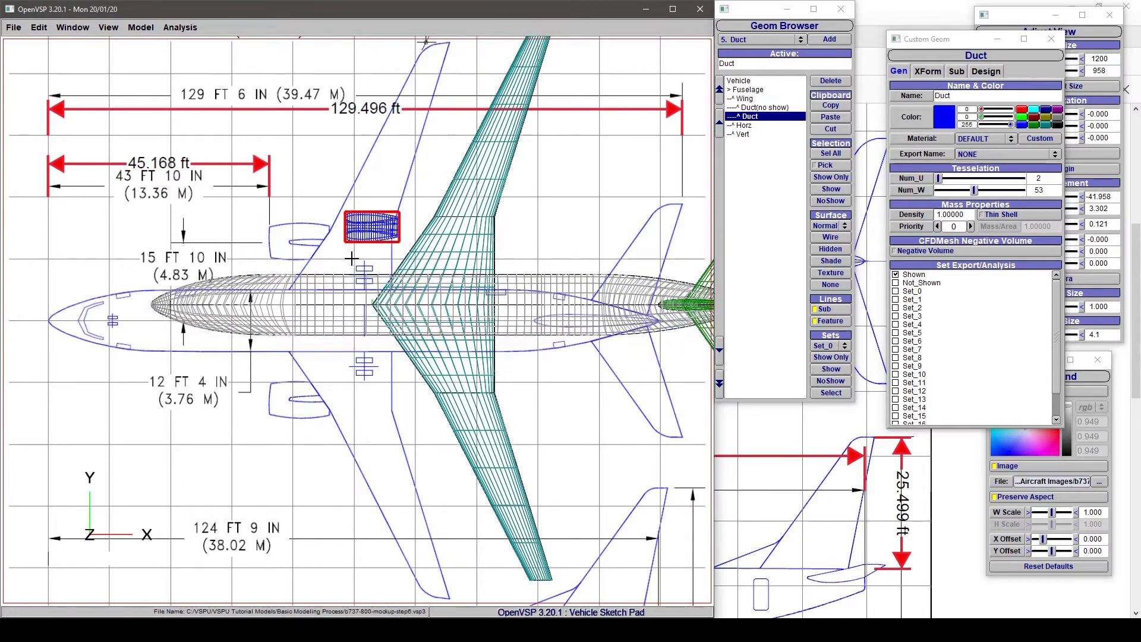
scroll(383, 227, down, 3)
right_drag(383, 227, 389, 400)
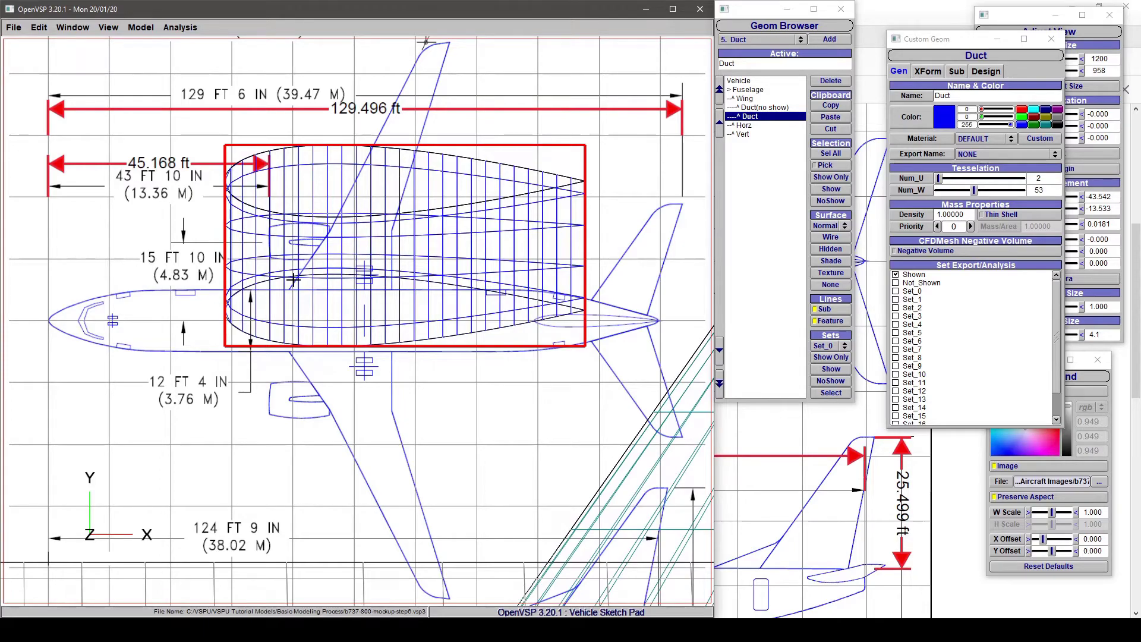
drag(353, 305, 241, 219)
key(c)
drag(555, 460, 417, 378)
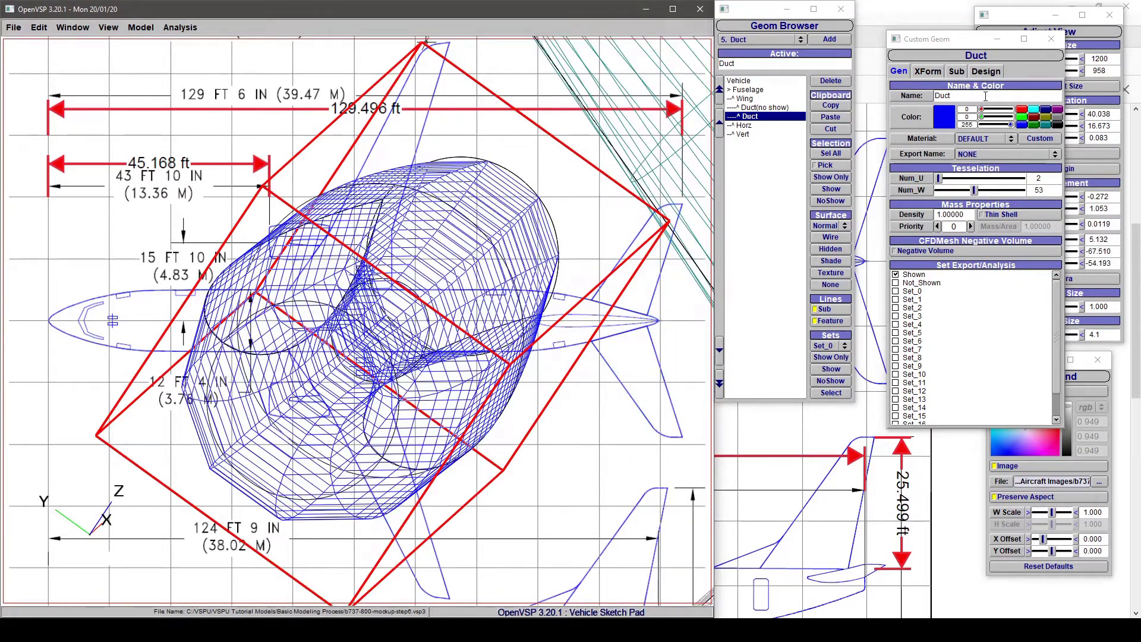
click(984, 73)
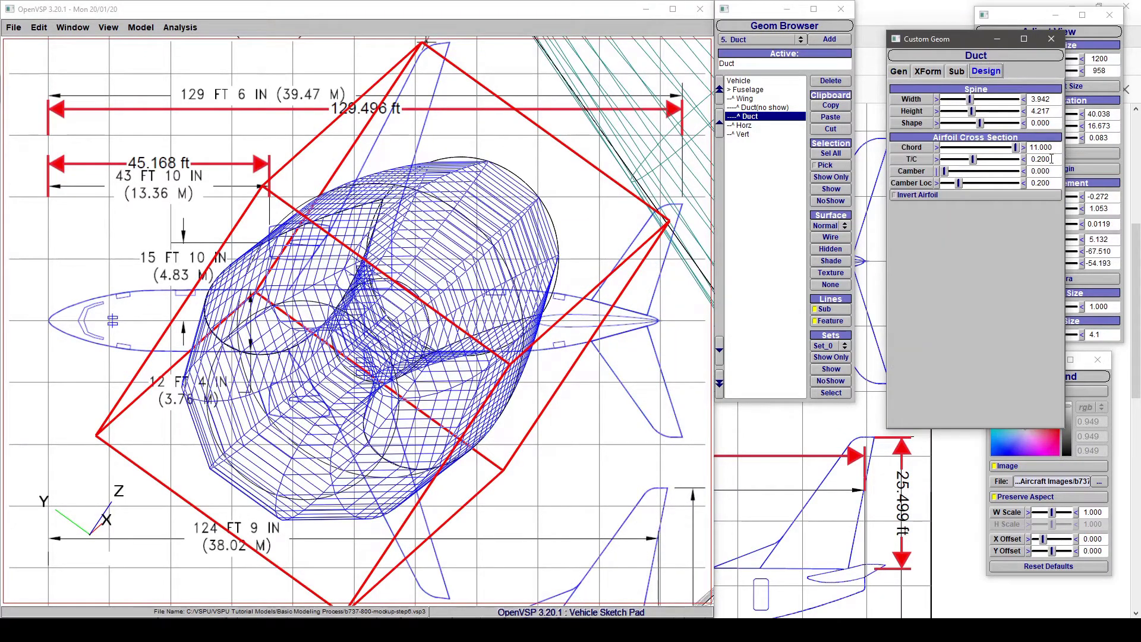
drag(1058, 160, 1015, 161)
text(0.12)
key(Return)
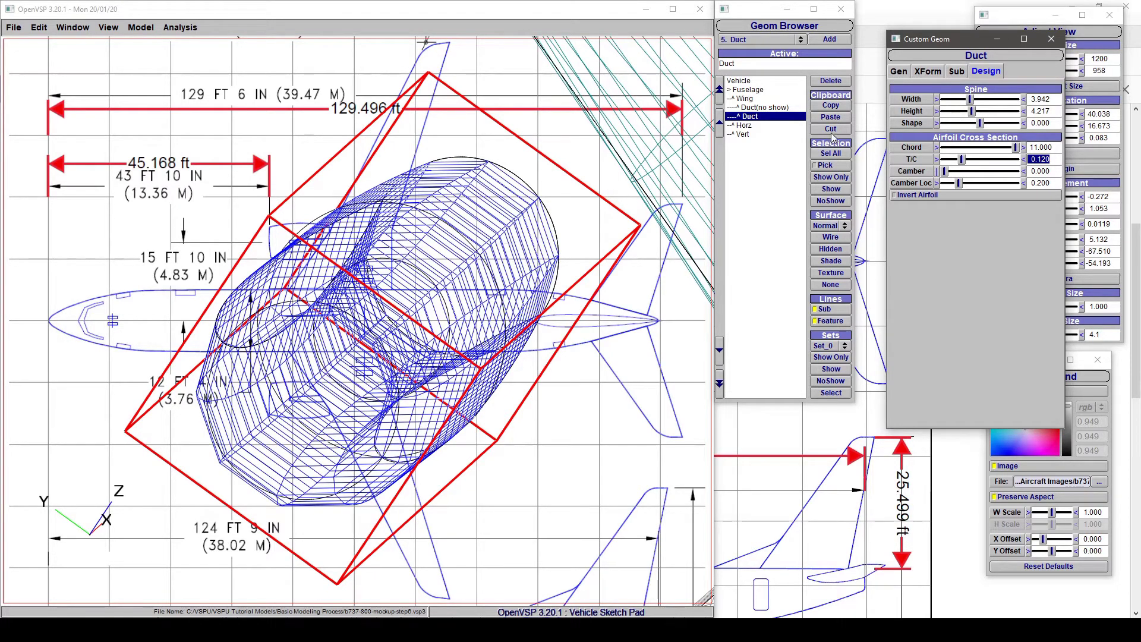
Set the duct's spine width to about 4.95, its height to about 4.03 and its shape to -0.3.
click(970, 100)
drag(983, 105, 973, 121)
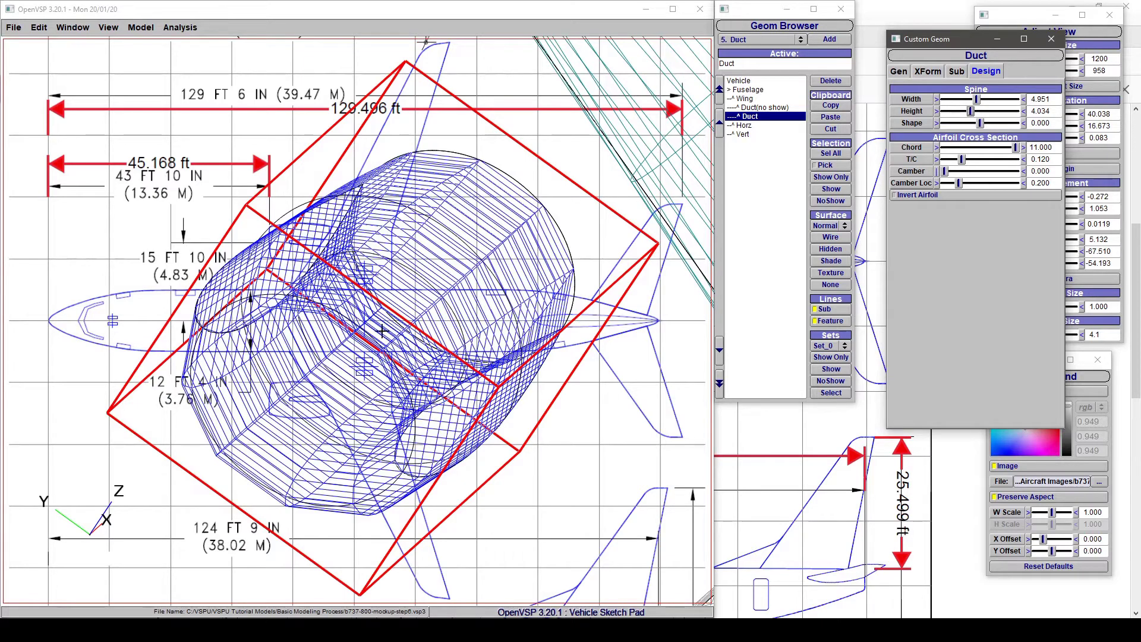
click(980, 123)
drag(972, 127, 966, 127)
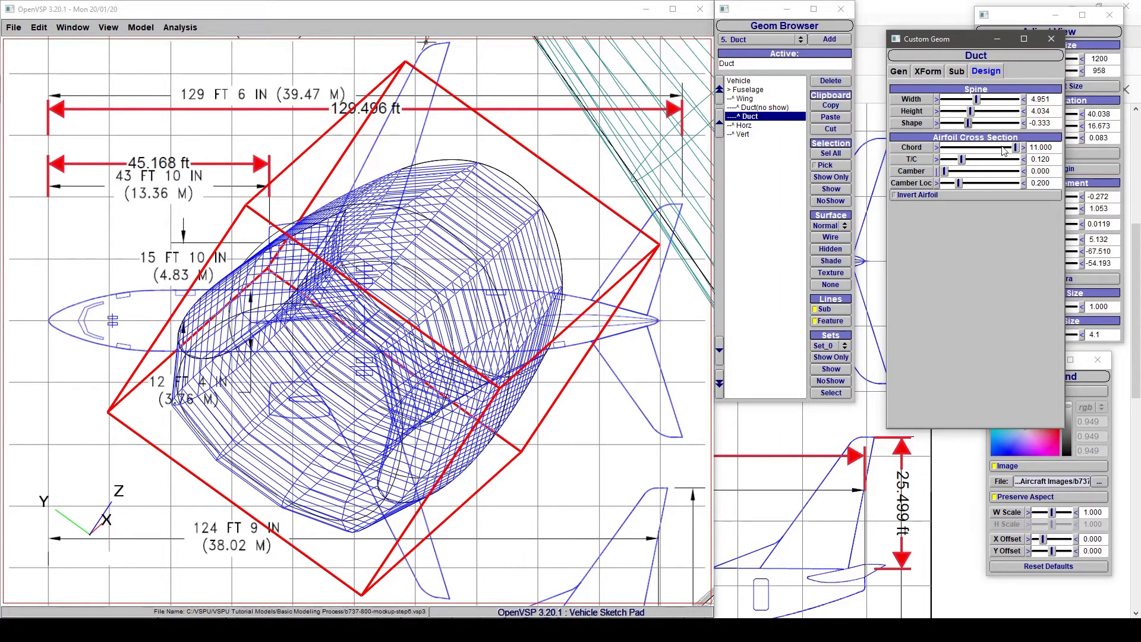
drag(971, 124, 996, 125)
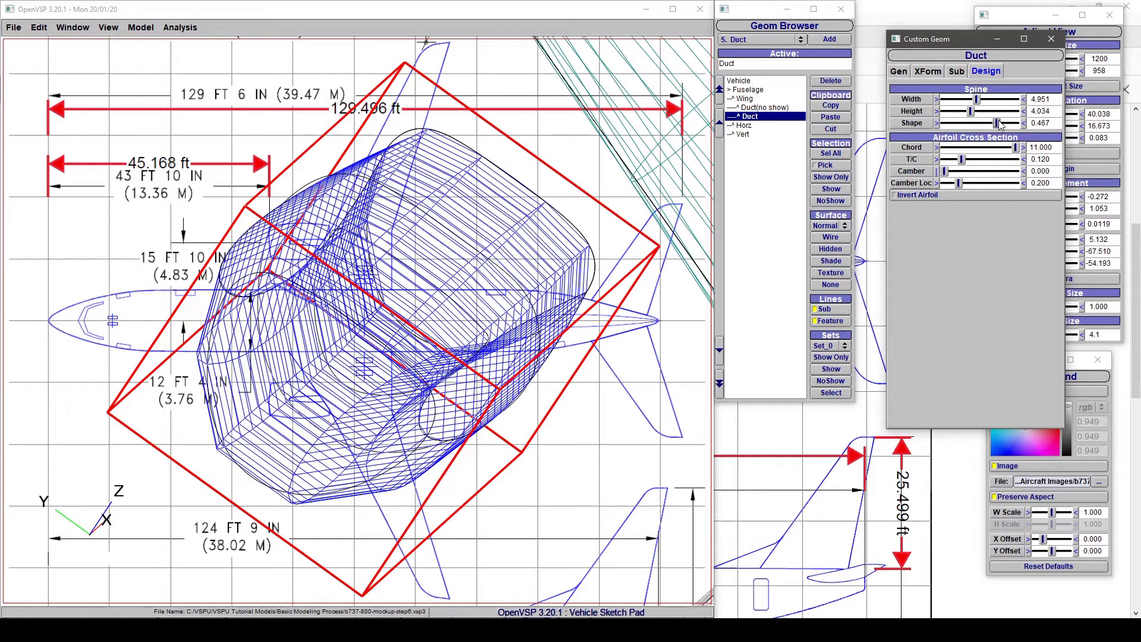
click(982, 125)
drag(1051, 123, 1014, 126)
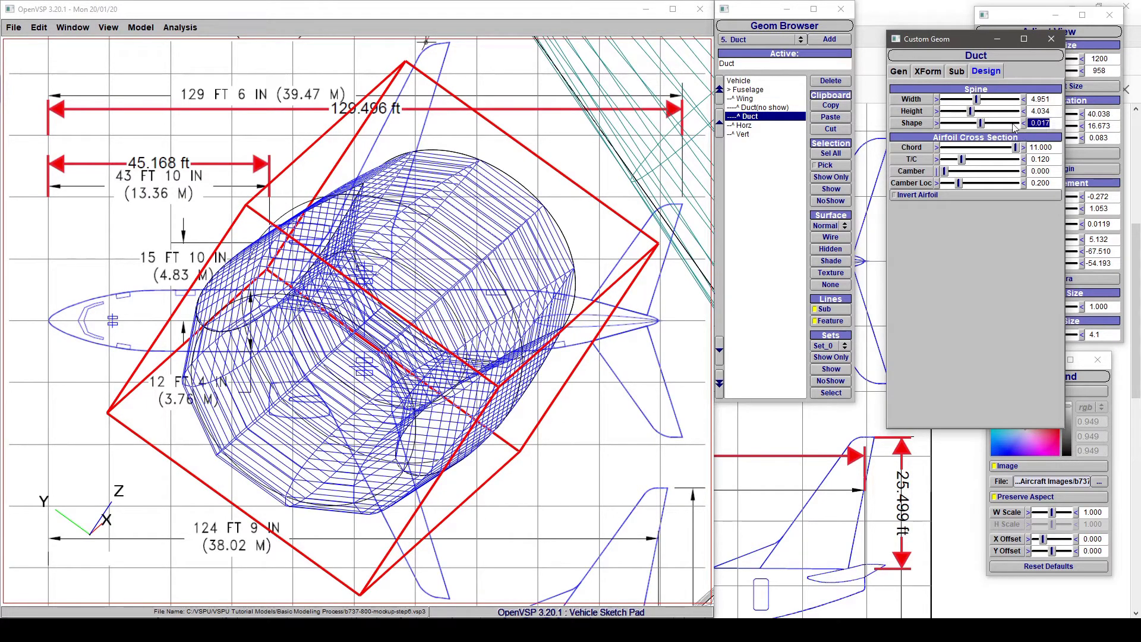
key(BackSpace)
text(-0.3)
key(Return)
Refine the duct's tessellation by setting Num_U to 18 and inspect the smoothed shape from several angles.
drag(390, 473, 410, 376)
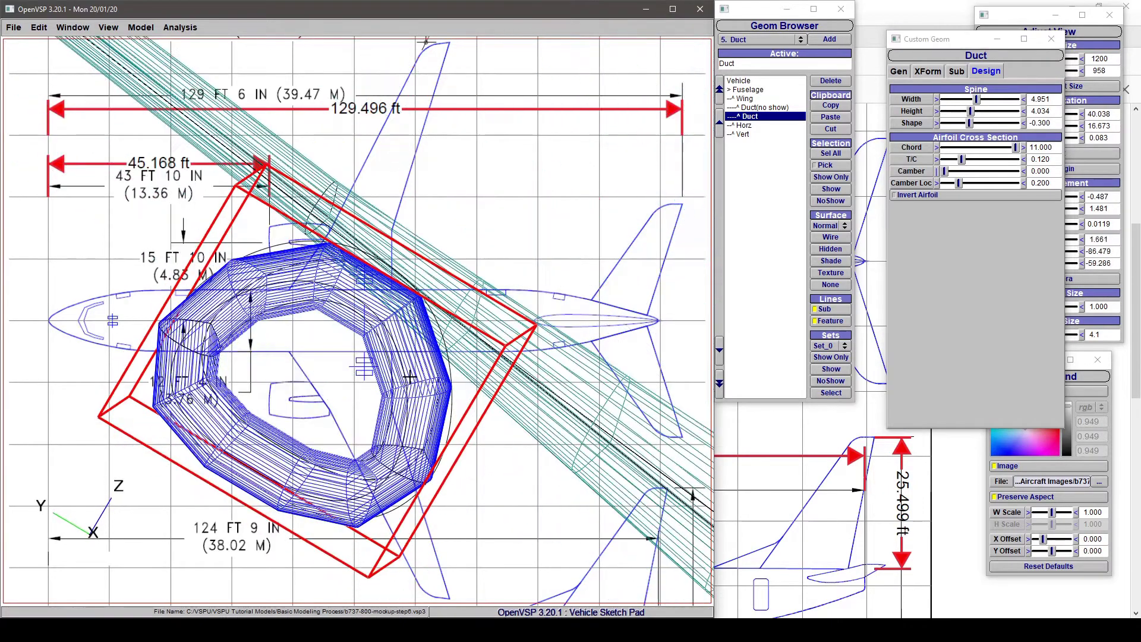
click(899, 70)
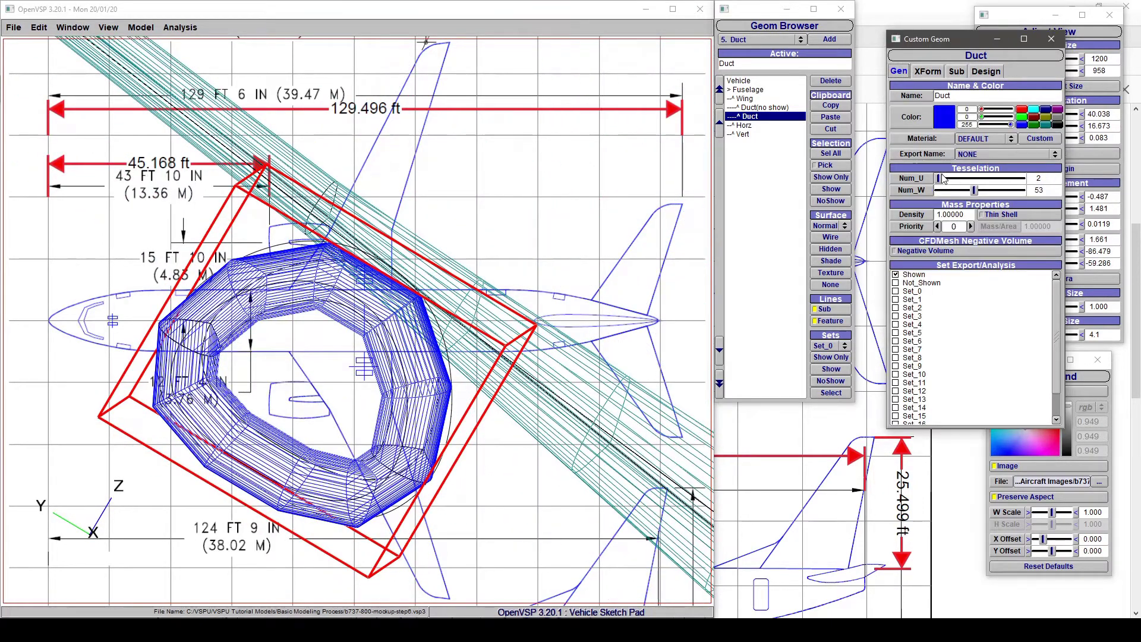
drag(940, 180, 975, 181)
drag(972, 179, 949, 180)
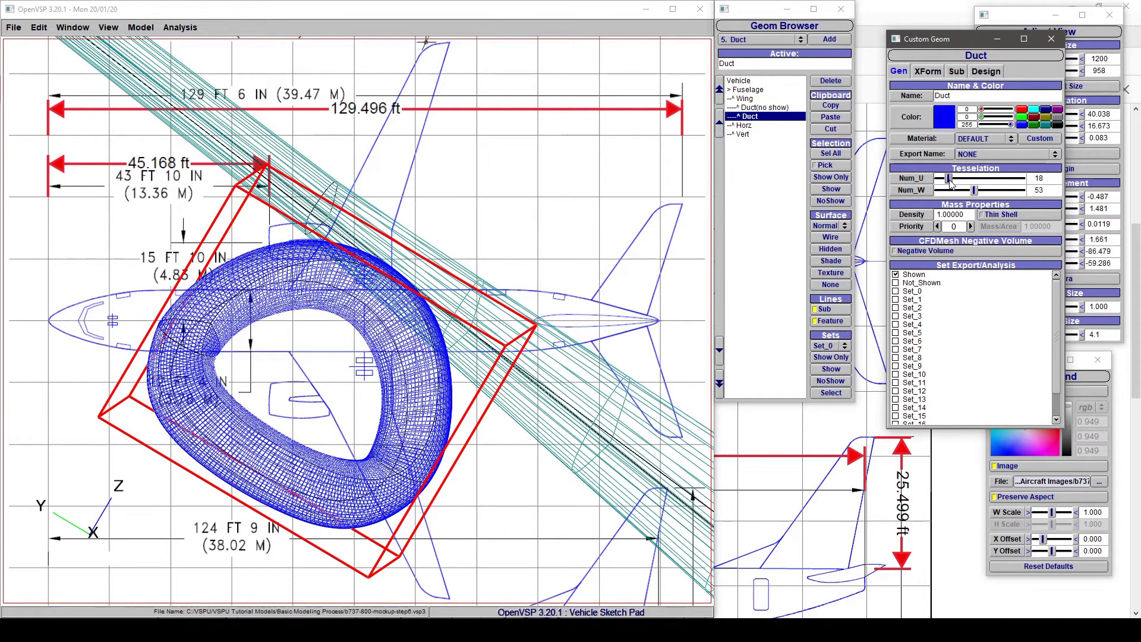
drag(472, 353, 248, 339)
click(985, 71)
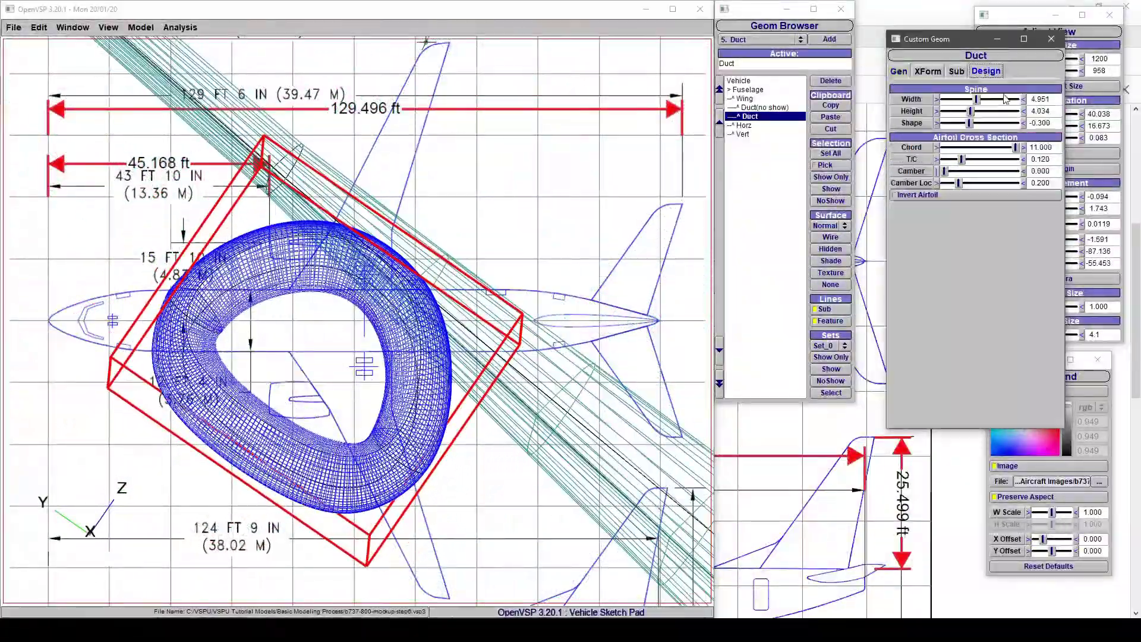
drag(406, 371, 441, 401)
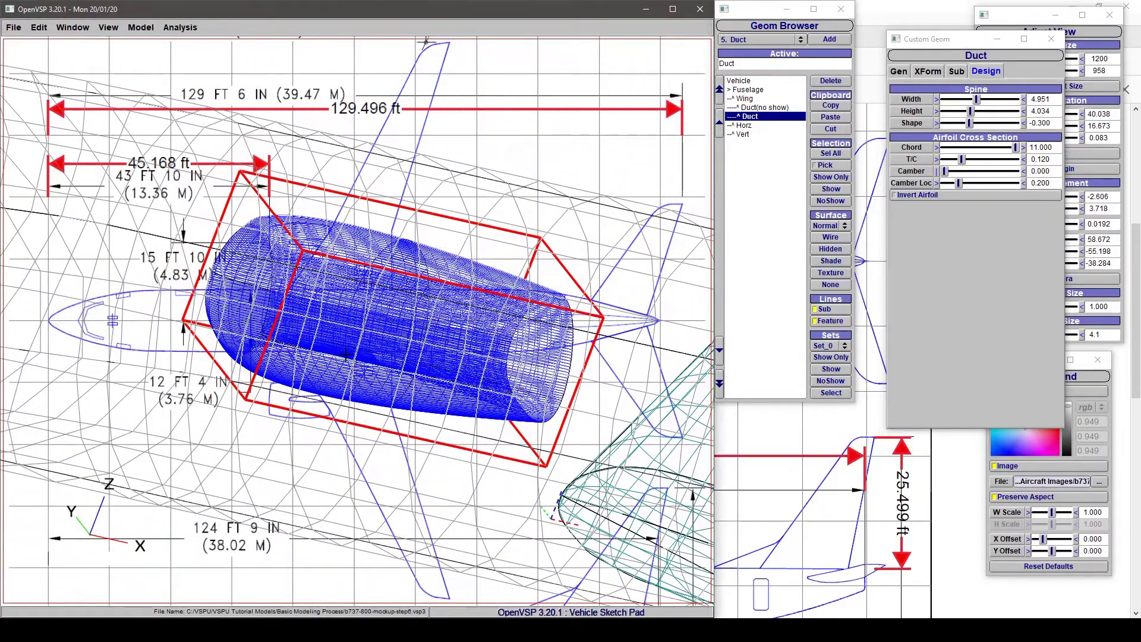
View the model from the side and replace the background image with side view.png.
key(F2)
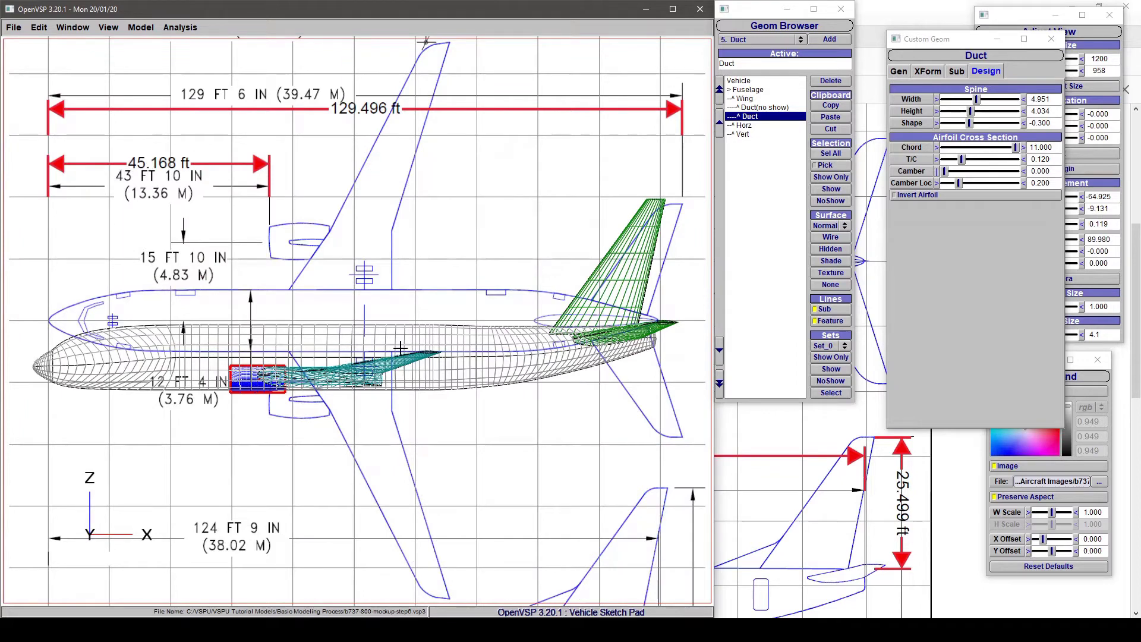
click(1098, 482)
click(40, 82)
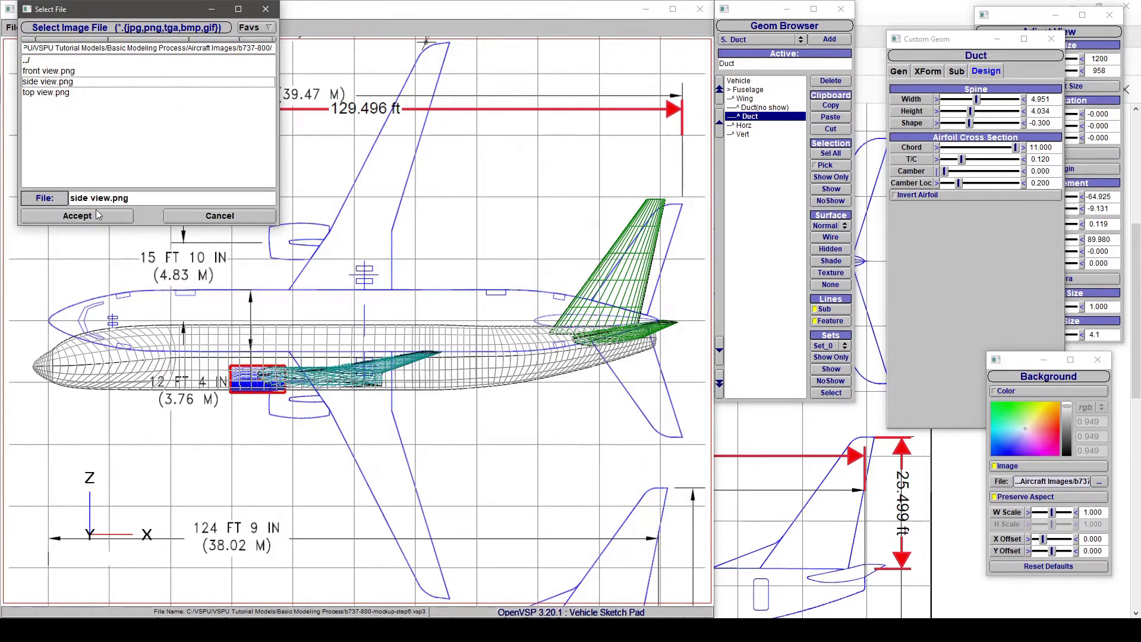
click(78, 216)
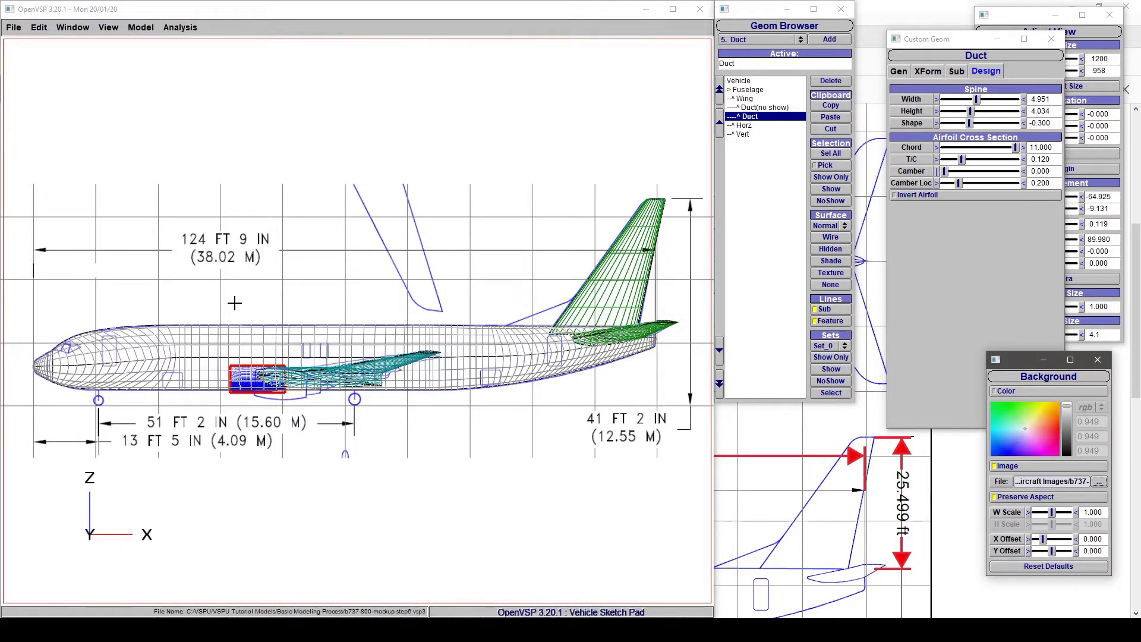
Set the working duct's relative X location to 2.5 and its Y rotation to about 9.286.
click(933, 73)
drag(955, 112, 980, 111)
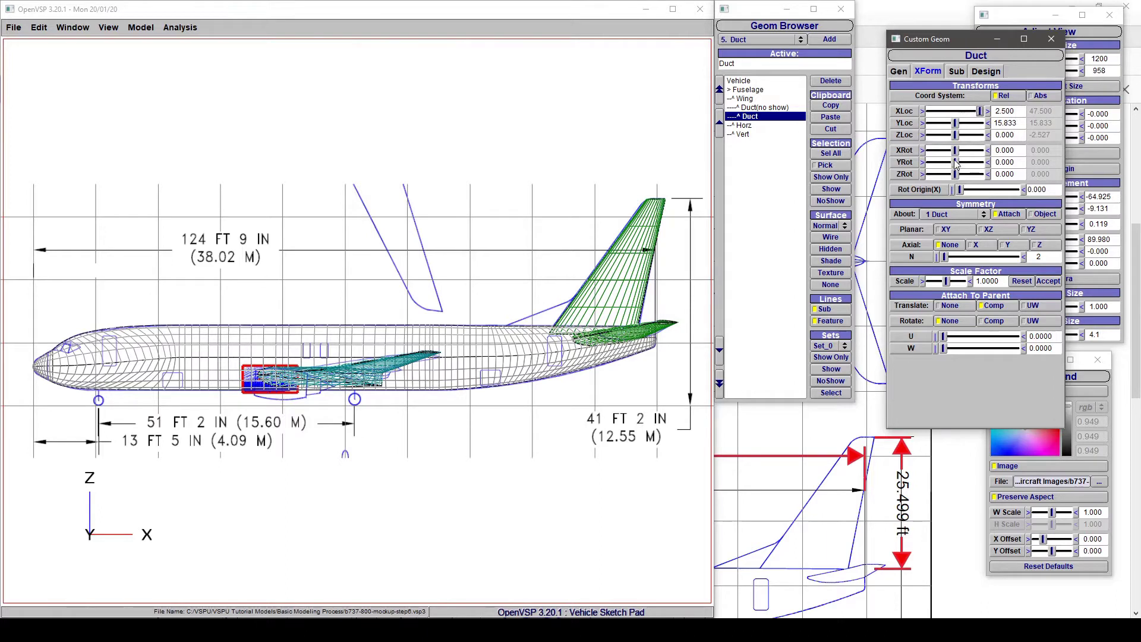
drag(954, 162, 978, 166)
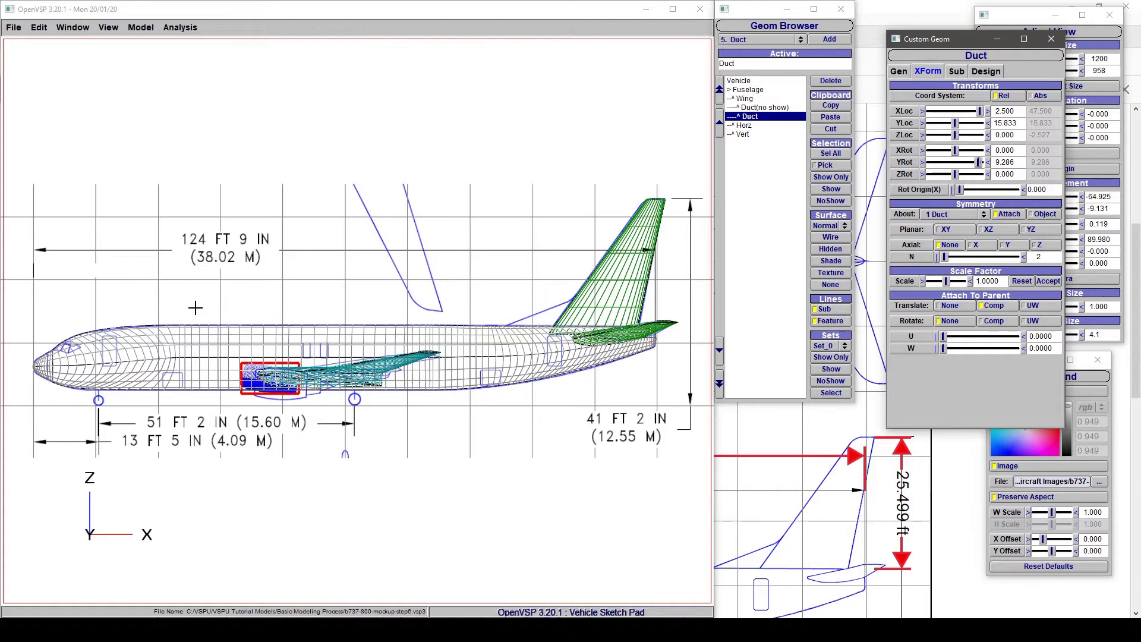
Hide the working duct, show the other duct under the wing, and clear the component selection.
click(838, 202)
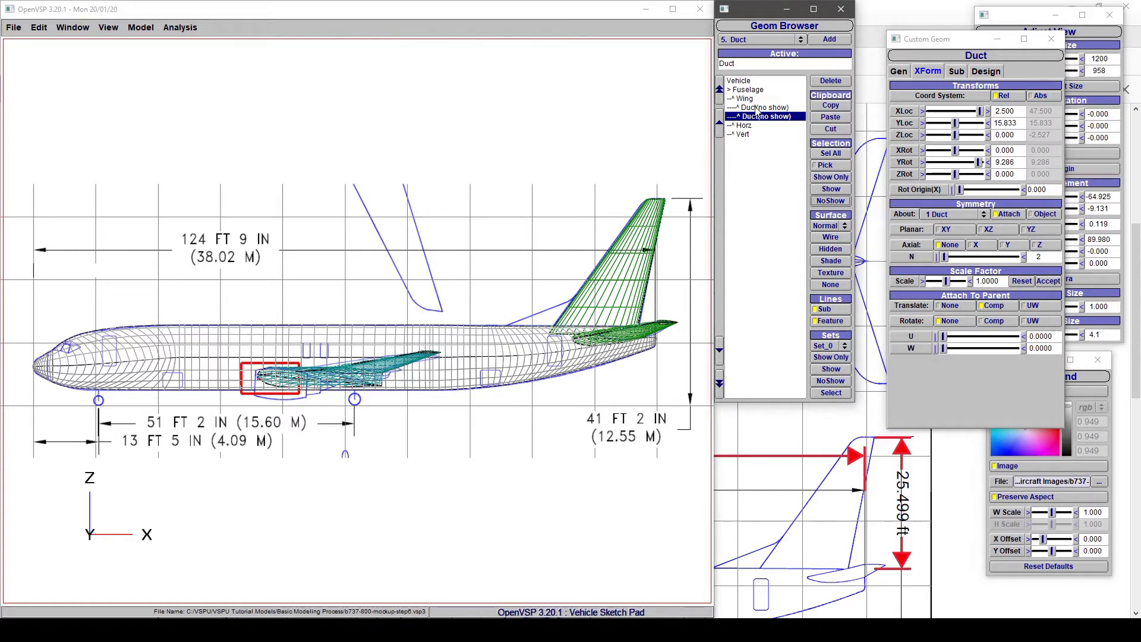
click(757, 109)
click(835, 190)
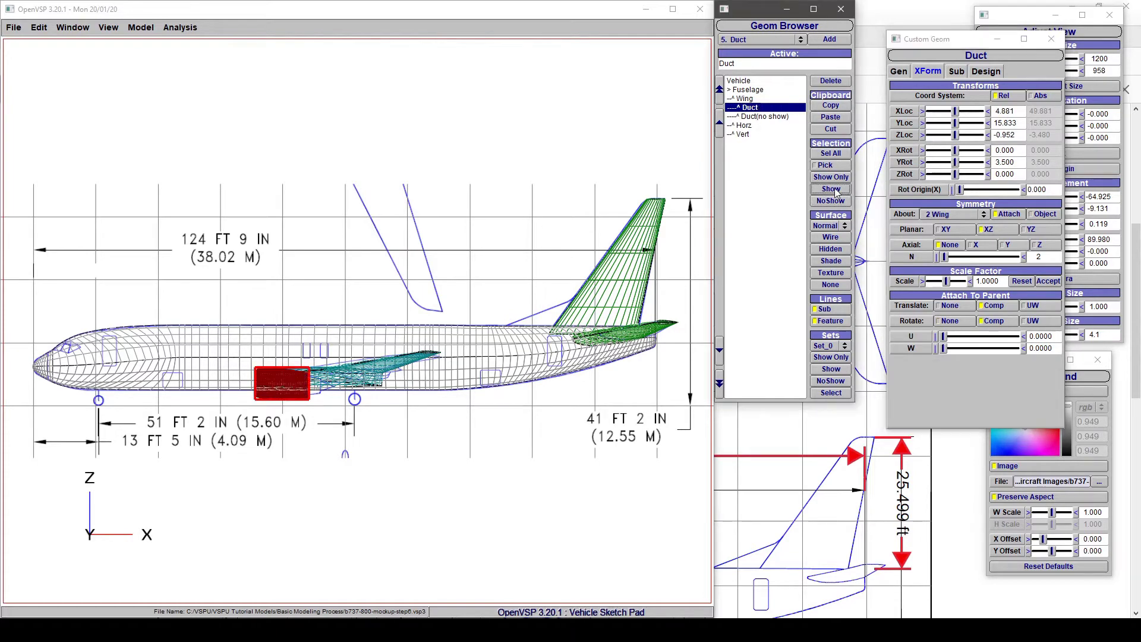
click(745, 316)
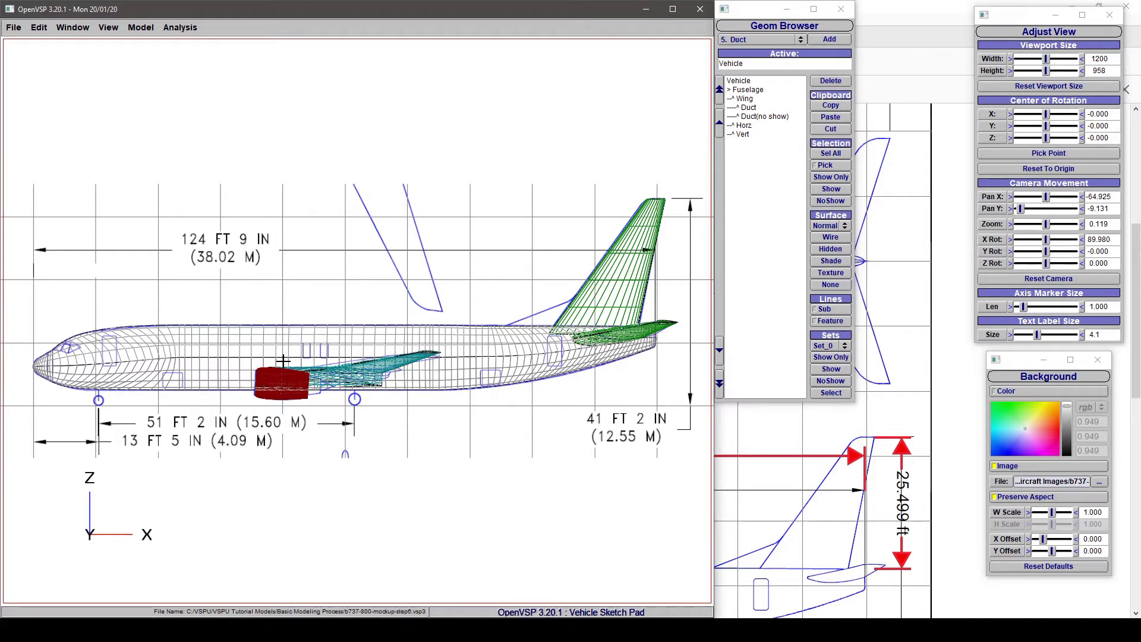
Check the nacelles from the front, and load top view.png as the background with the model seen from above.
key(F6)
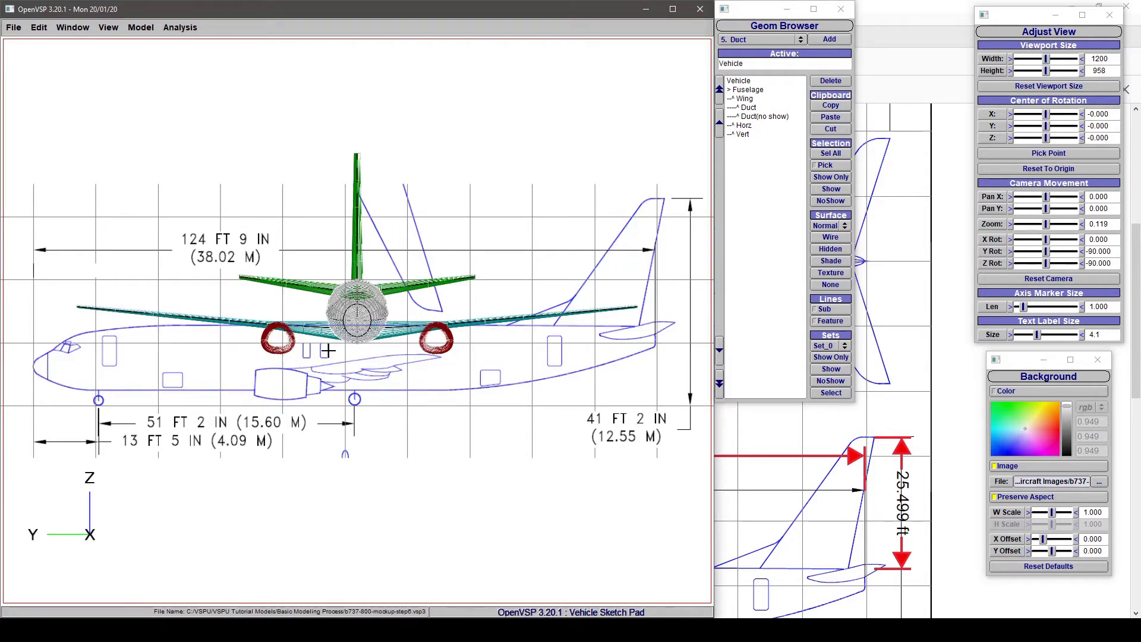
key(F2)
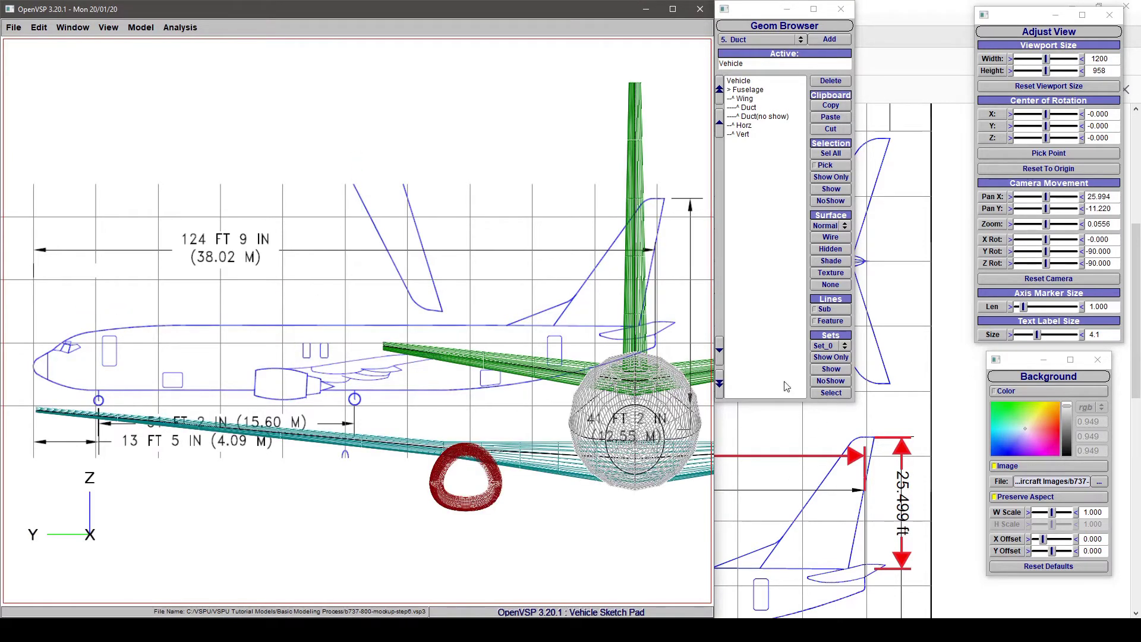
click(1097, 482)
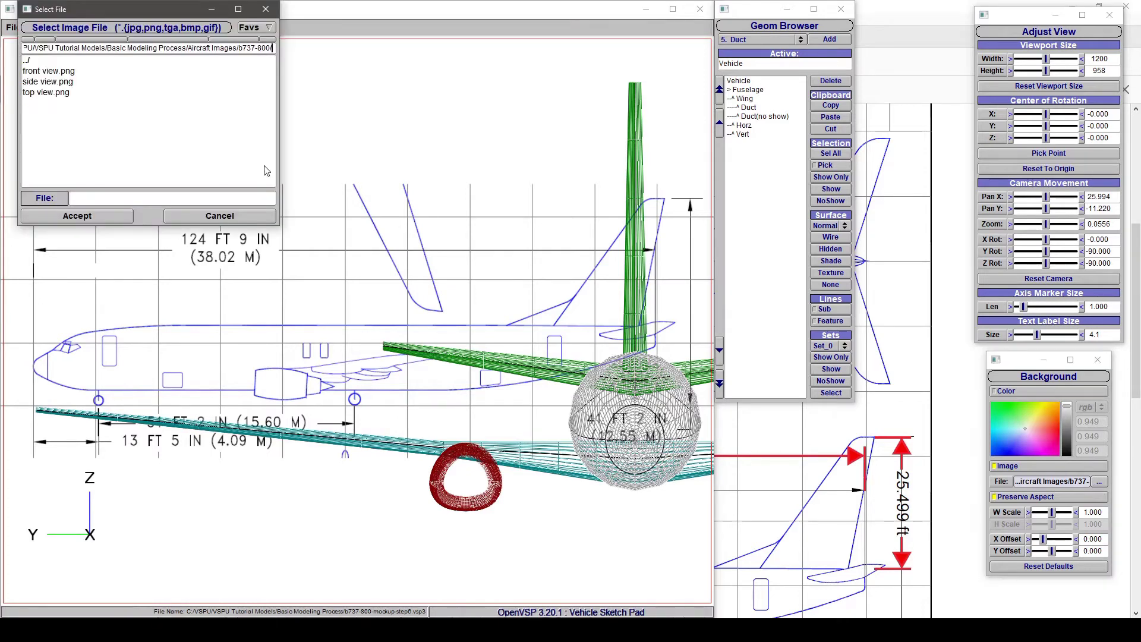
click(46, 93)
click(77, 216)
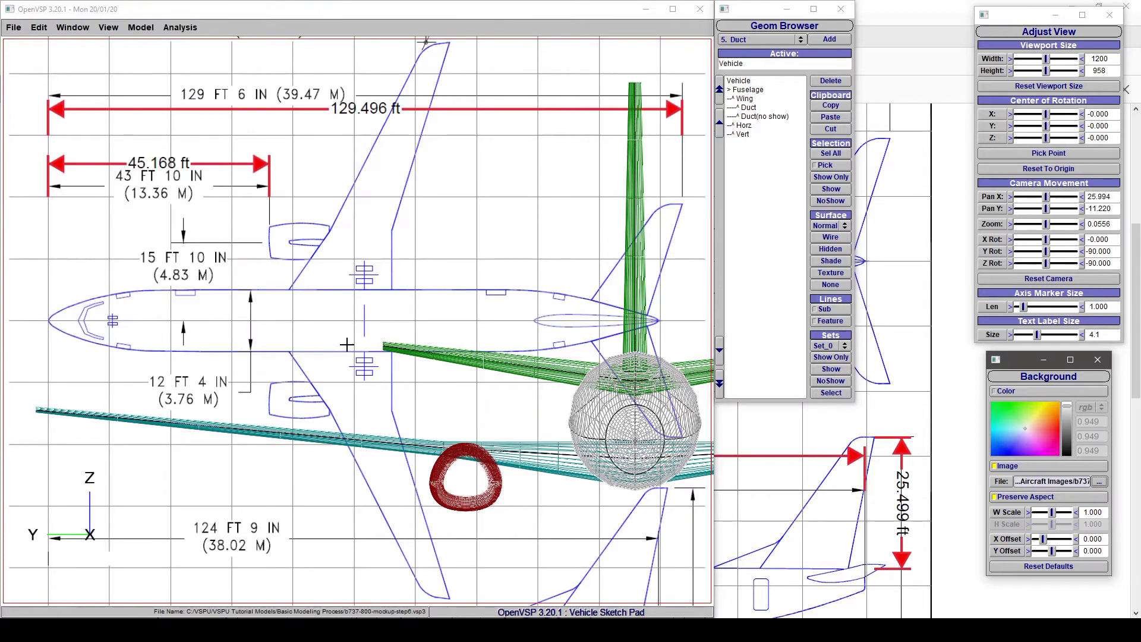
key(F5)
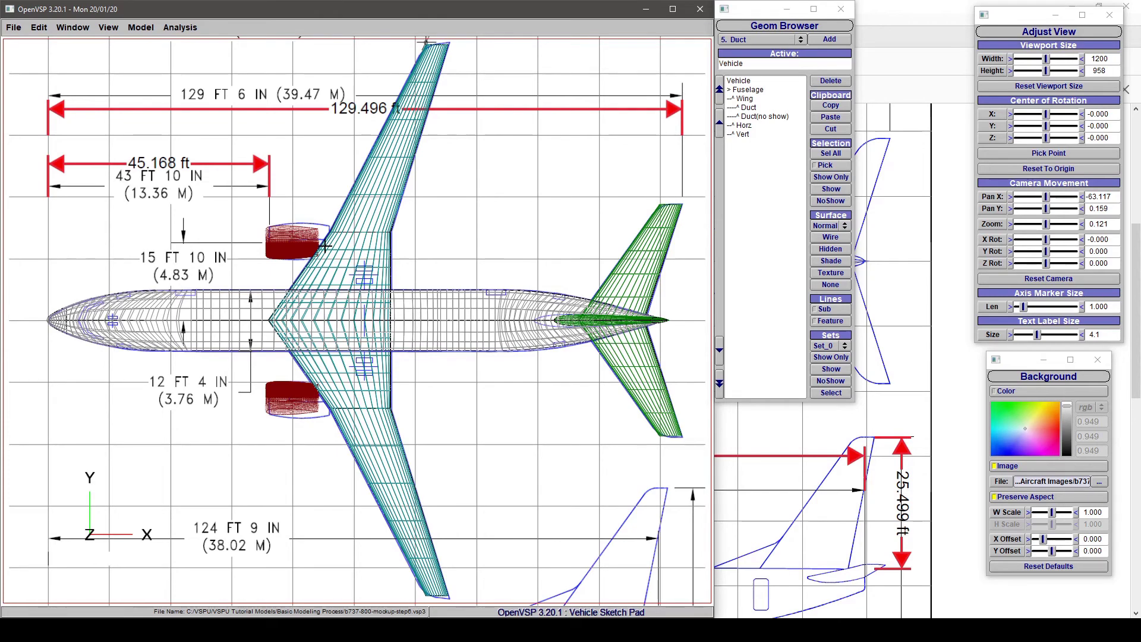
Examine the shape and placement of the two nacelles under the wings from several angles.
right_drag(295, 313, 292, 327)
drag(357, 372, 302, 325)
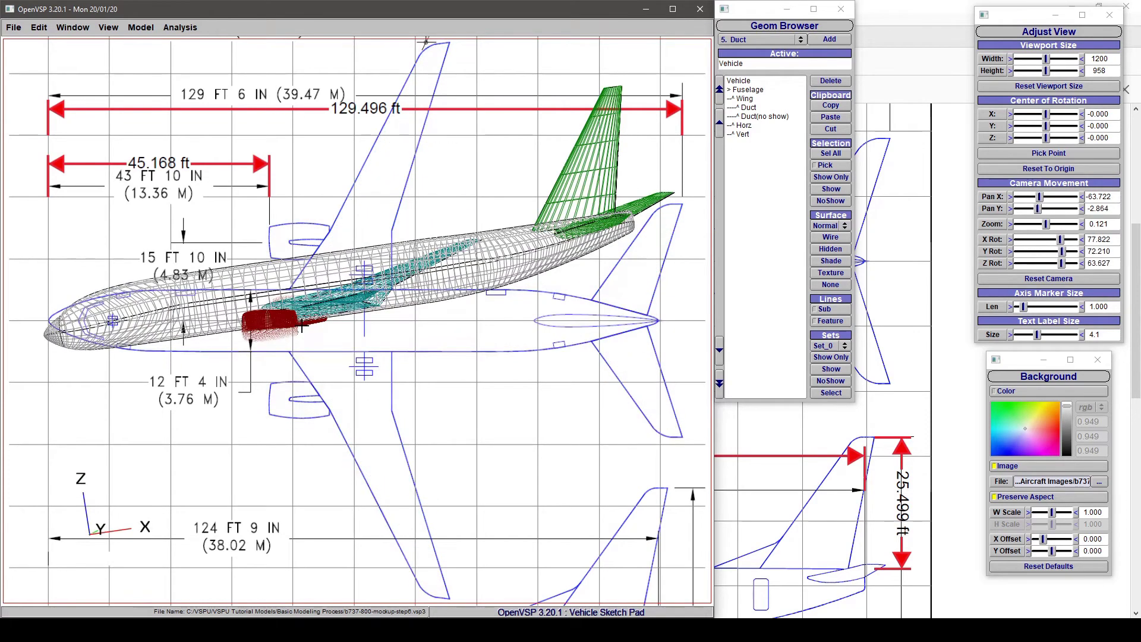
drag(255, 283, 354, 403)
scroll(350, 391, up, 4)
right_drag(355, 403, 270, 408)
drag(270, 407, 410, 260)
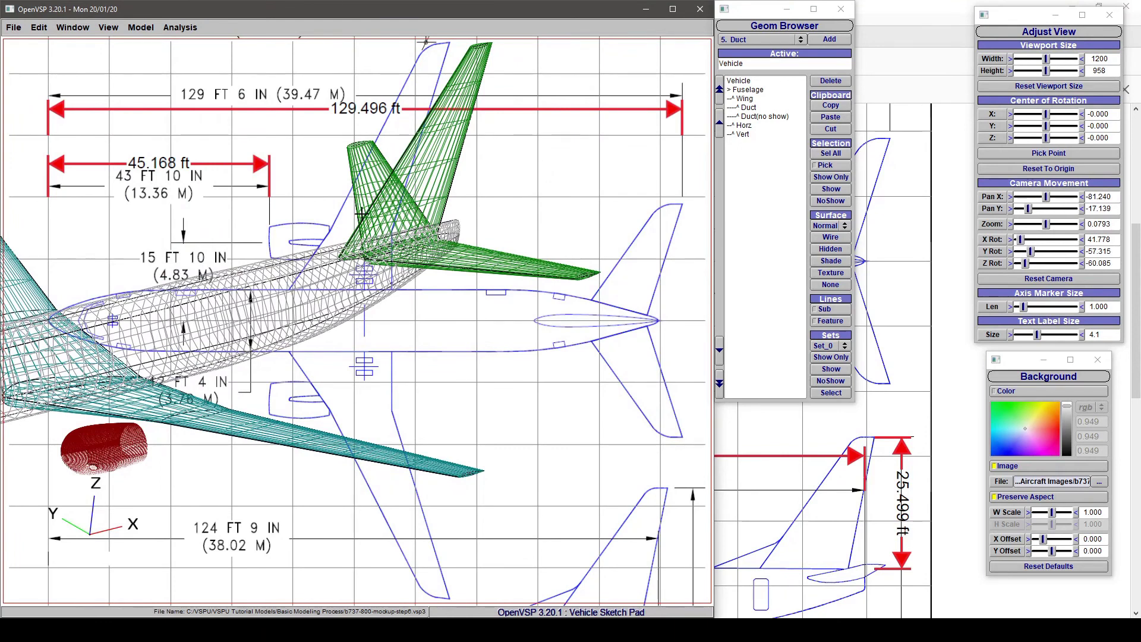
right_drag(293, 265, 439, 280)
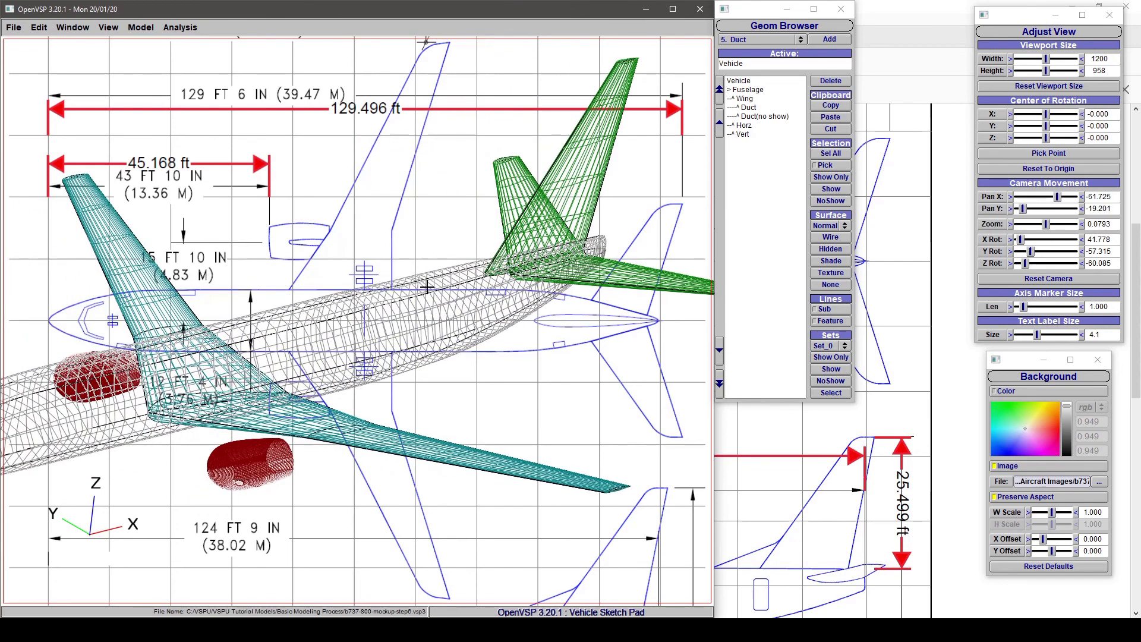
scroll(427, 286, down, 3)
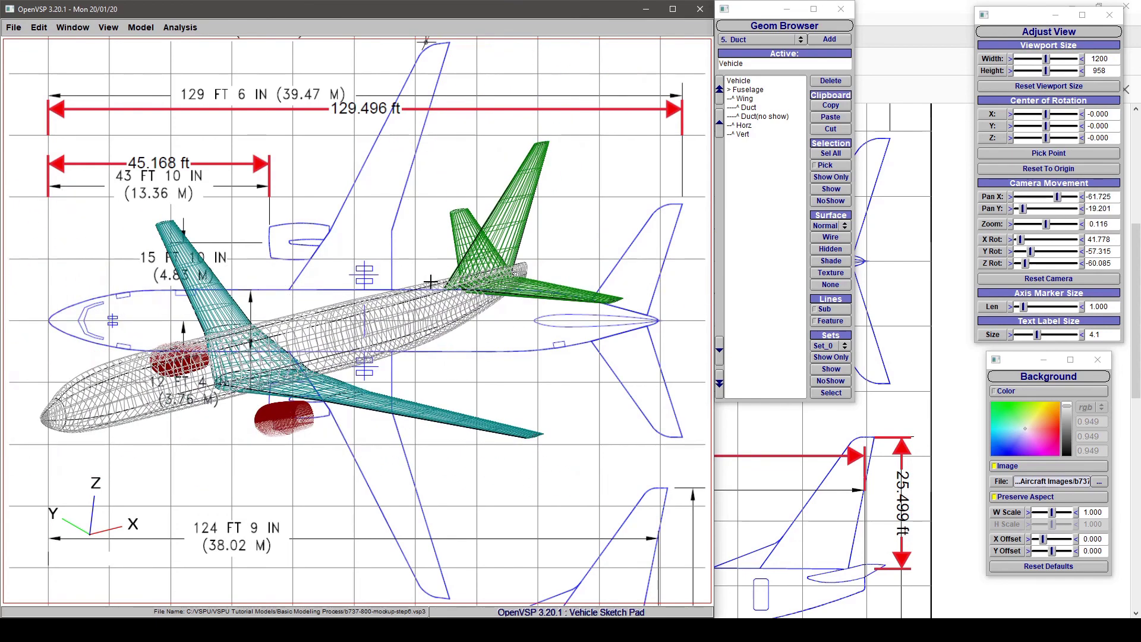